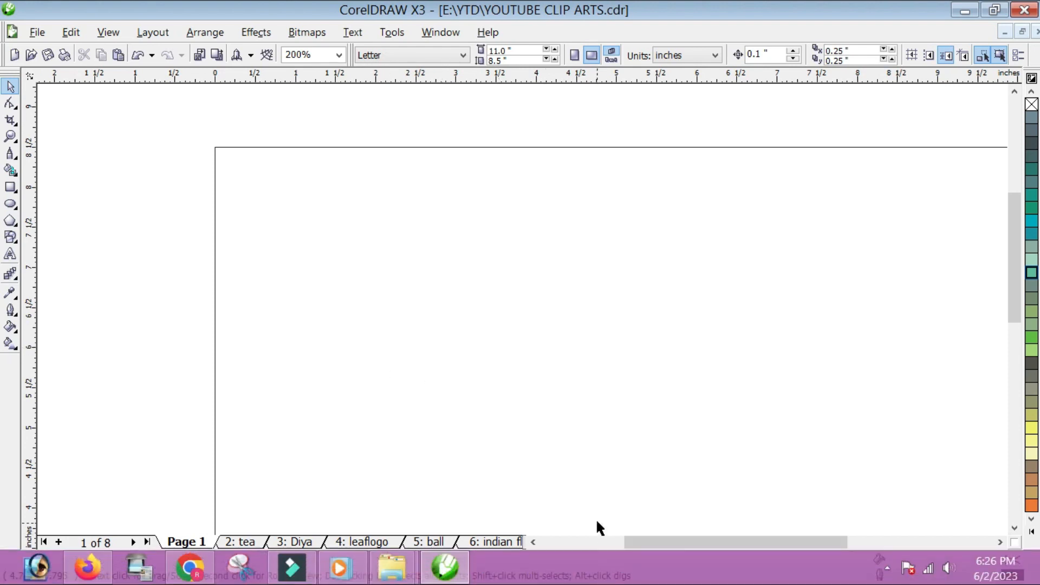
# Step: Draw a circle about 2.96 inches in diameter in the upper part of Page 1
pyautogui.scroll(-2, 1022, 271)
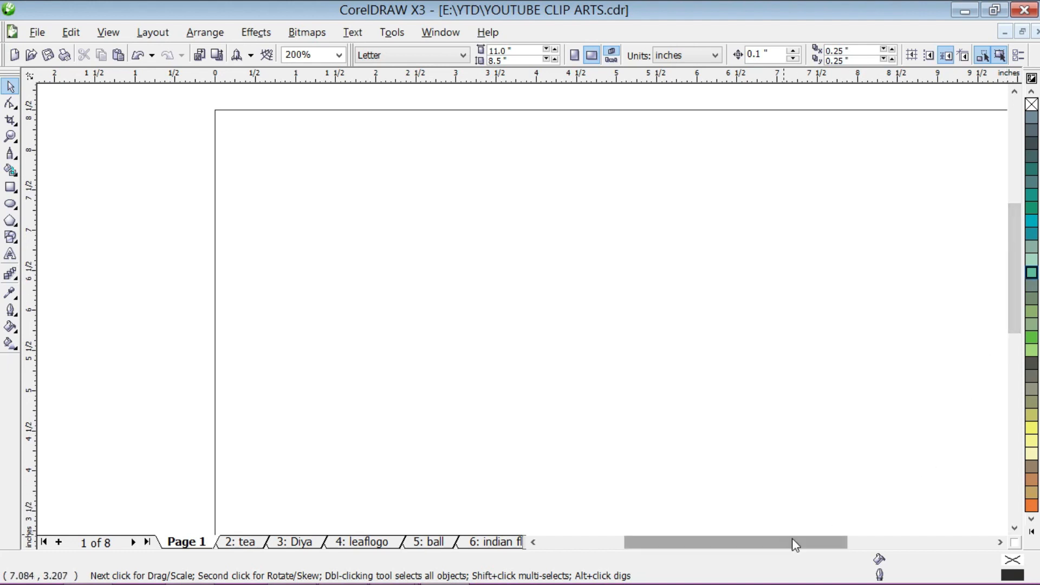
pyautogui.moveTo(792, 539); pyautogui.dragTo(801, 538)
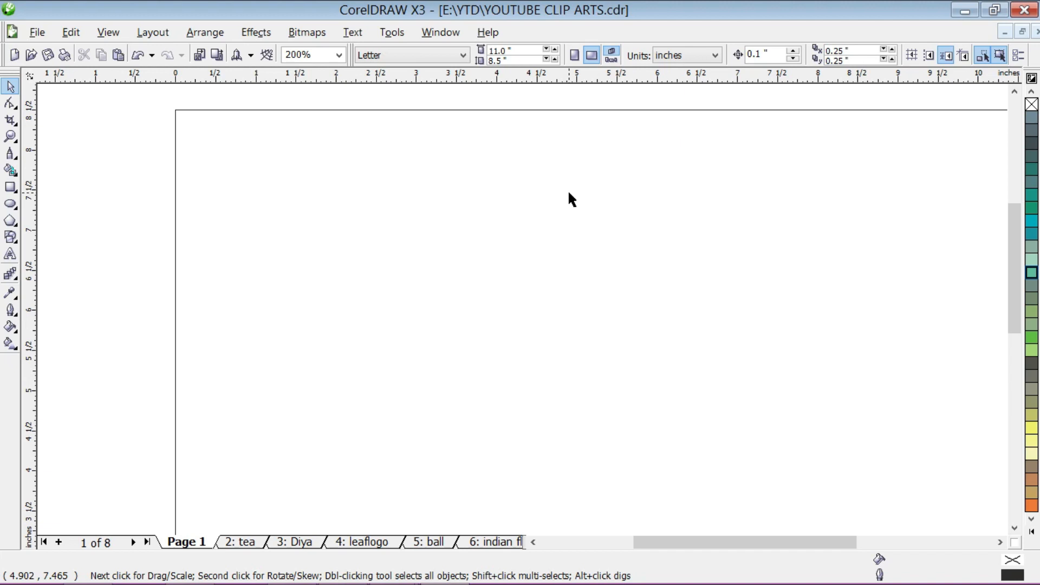
pyautogui.click(11, 206)
pyautogui.moveTo(428, 161); pyautogui.dragTo(628, 407)
pyautogui.click(10, 87)
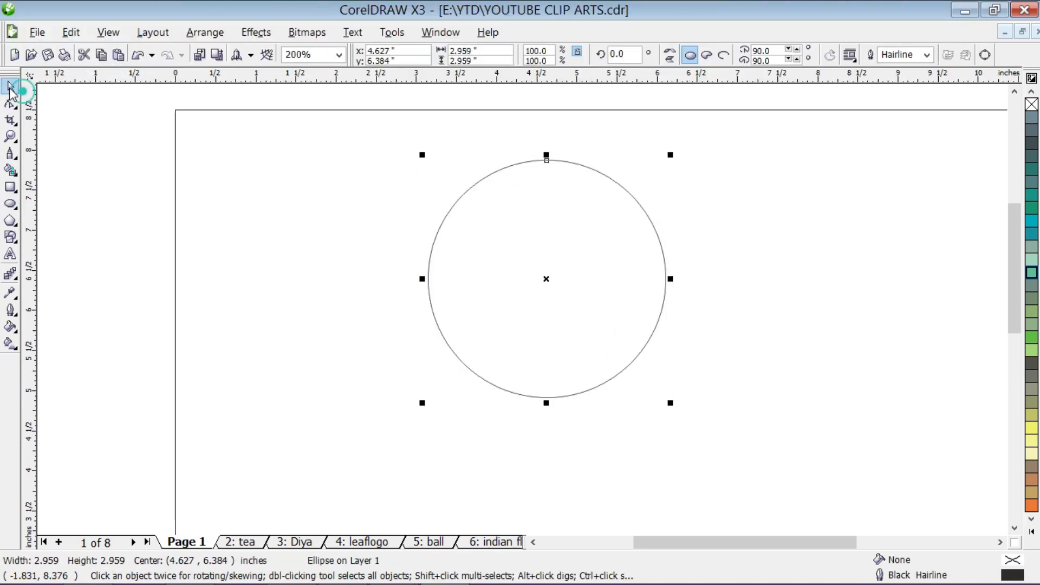
# Step: Set the circle's outline width to 4.0 pt
pyautogui.click(928, 55)
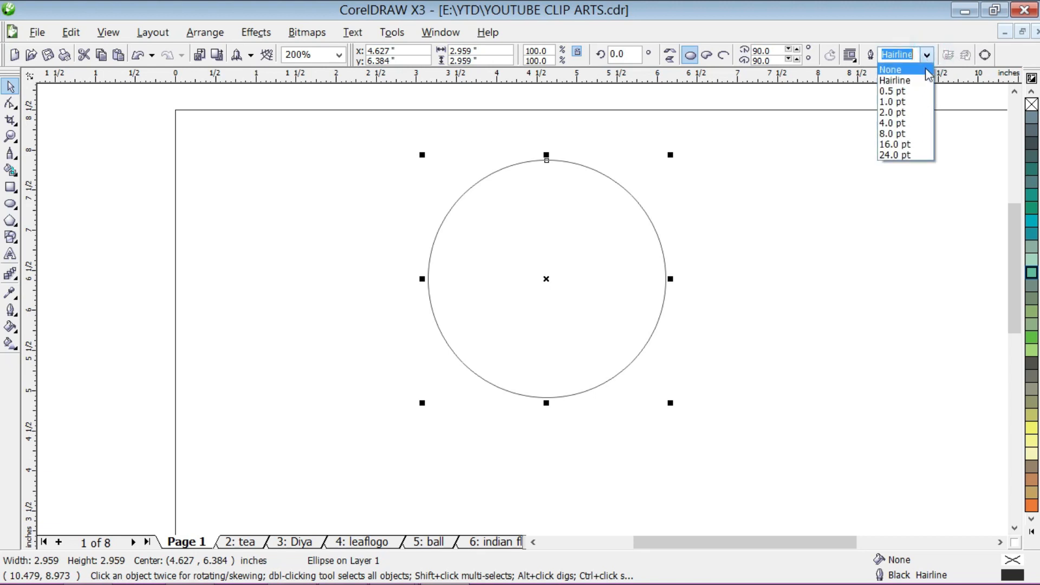
pyautogui.click(909, 112)
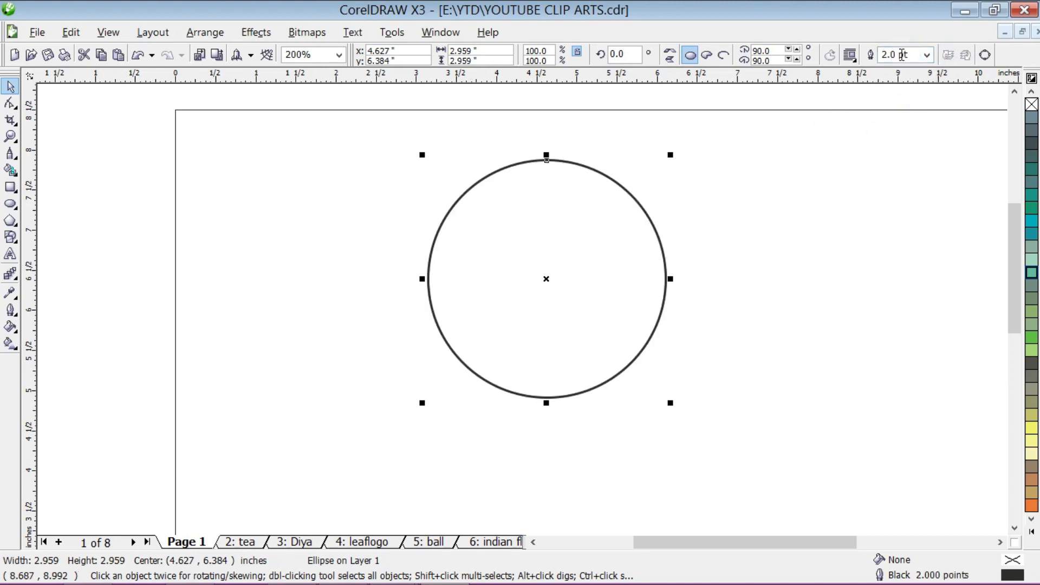
pyautogui.click(927, 55)
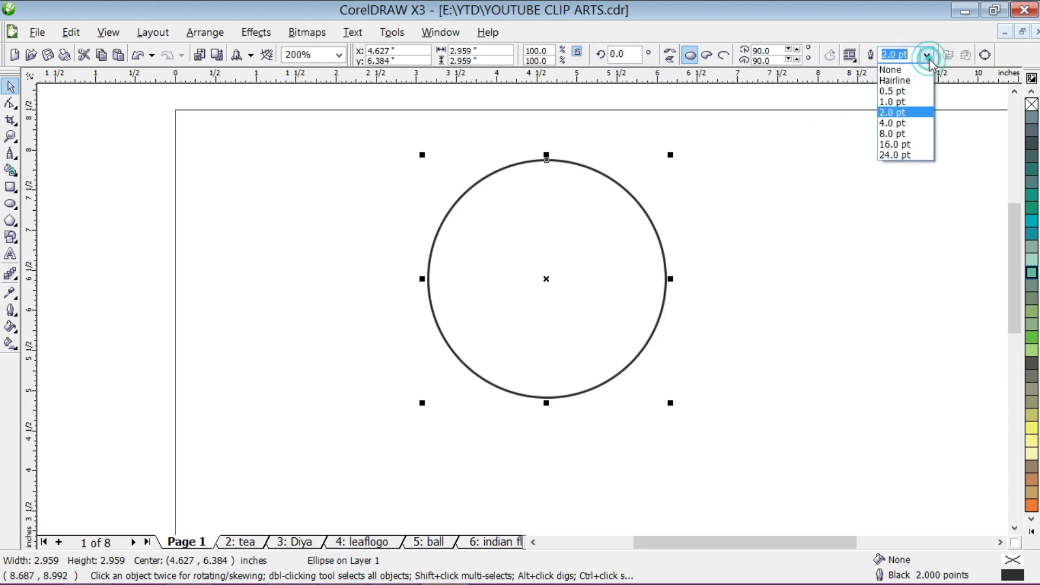
pyautogui.click(919, 124)
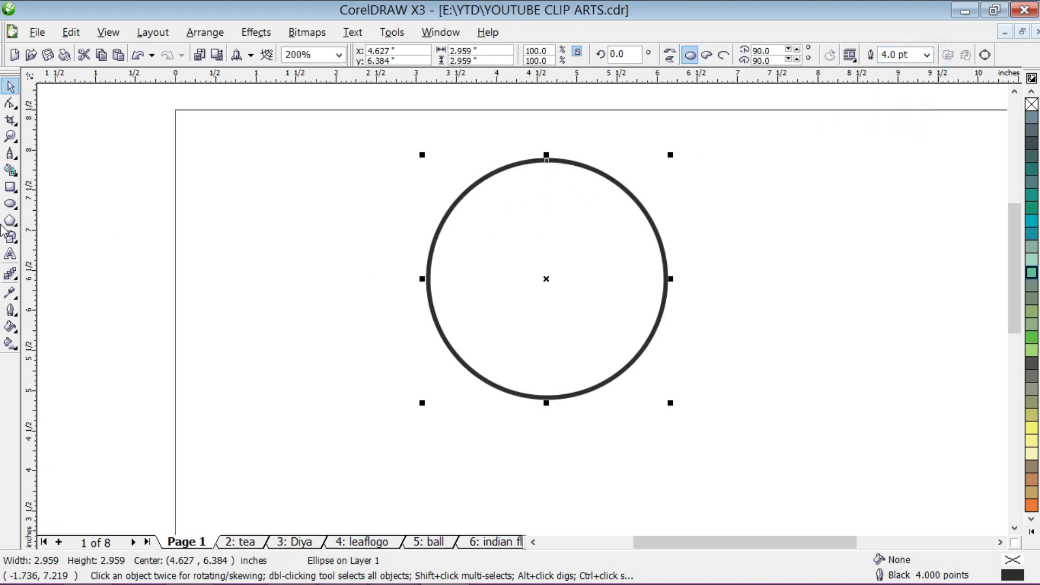
# Step: Draw a rectangle about 0.39 by 0.67 inches standing on the circle's top edge and shift it slightly towards the circle's centre line
pyautogui.click(12, 190)
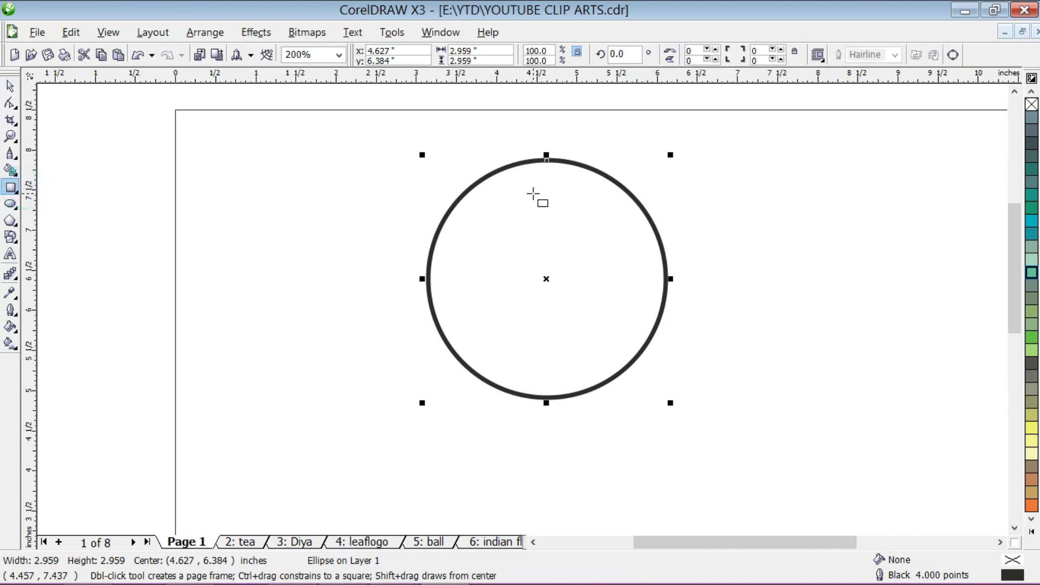
pyautogui.scroll(1, 531, 243)
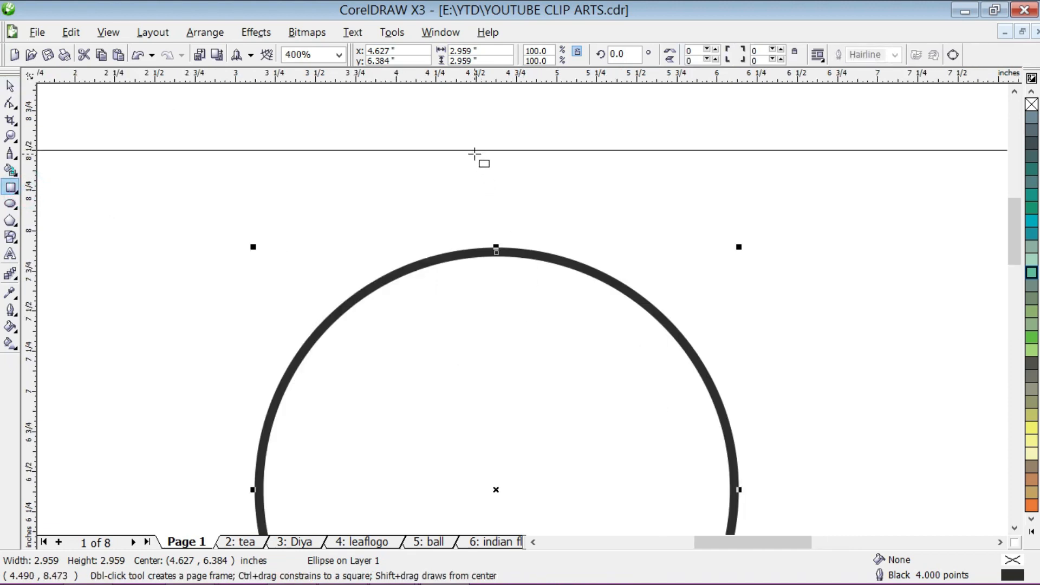
pyautogui.moveTo(473, 148); pyautogui.dragTo(536, 255)
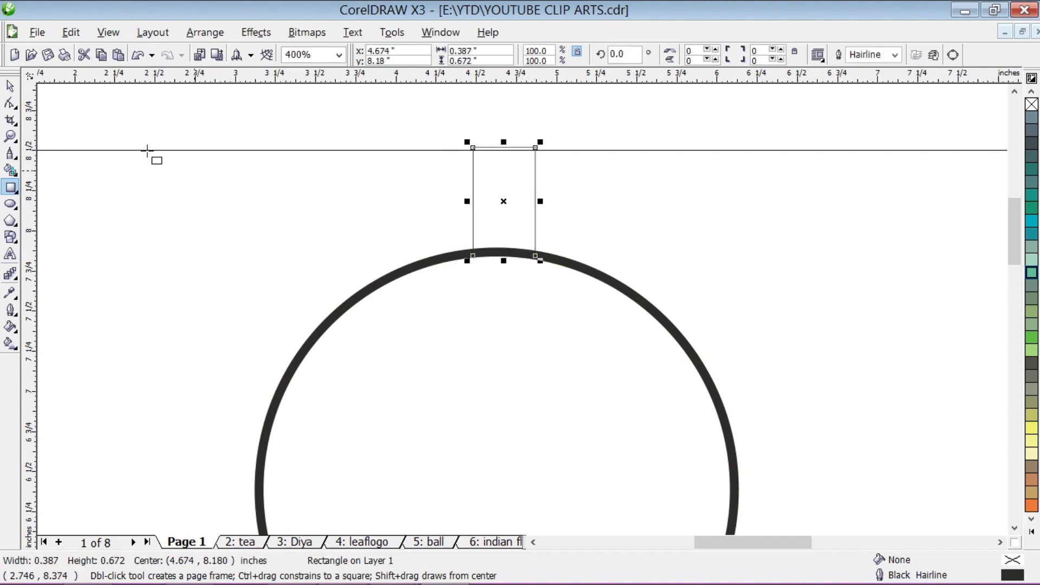
pyautogui.click(10, 86)
pyautogui.scroll(1, 493, 222)
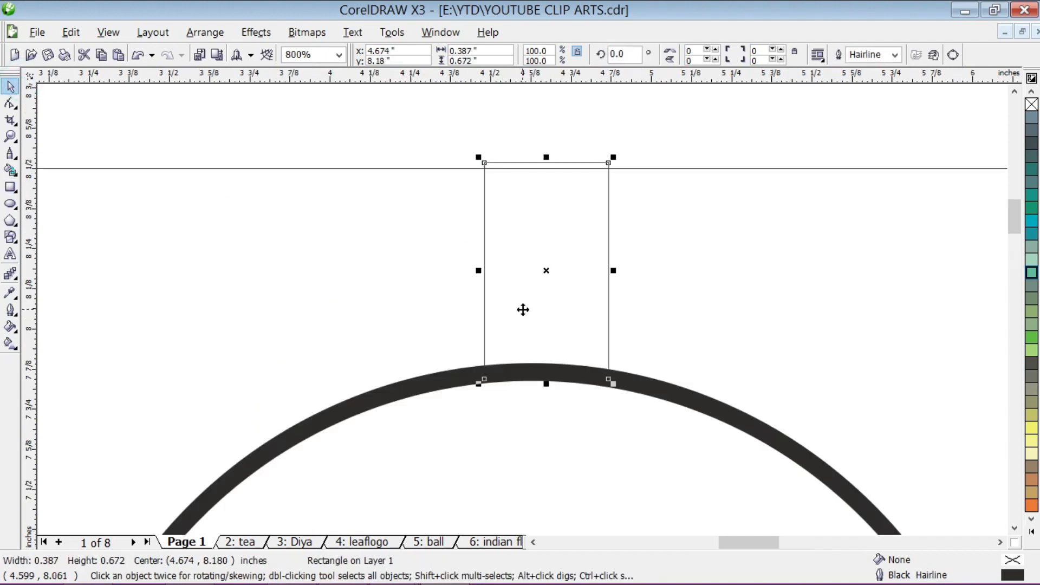
pyautogui.moveTo(530, 309); pyautogui.dragTo(525, 309)
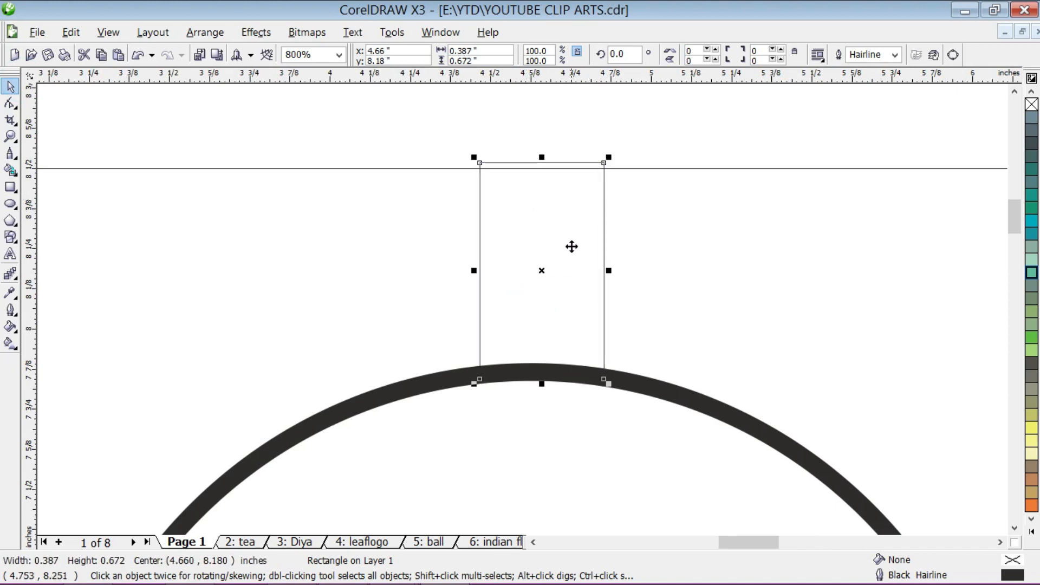
# Step: Shorten the rectangle from its upper edge to about 0.59 inches high and set its outline width to 1.0 pt
pyautogui.scroll(-1, 574, 249)
pyautogui.scroll(1, 518, 301)
pyautogui.moveTo(507, 242); pyautogui.dragTo(505, 270)
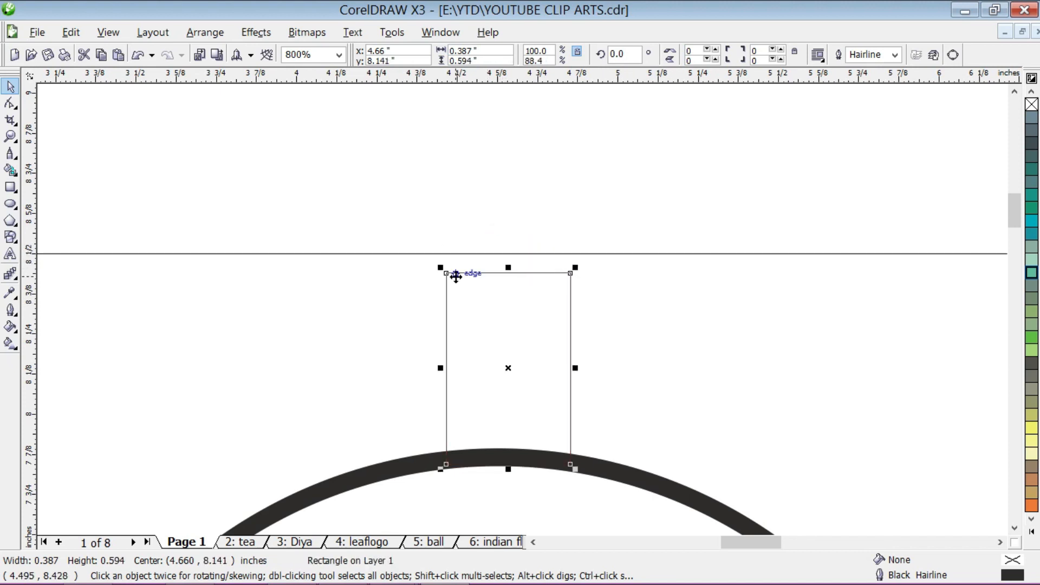
pyautogui.click(900, 54)
pyautogui.click(873, 102)
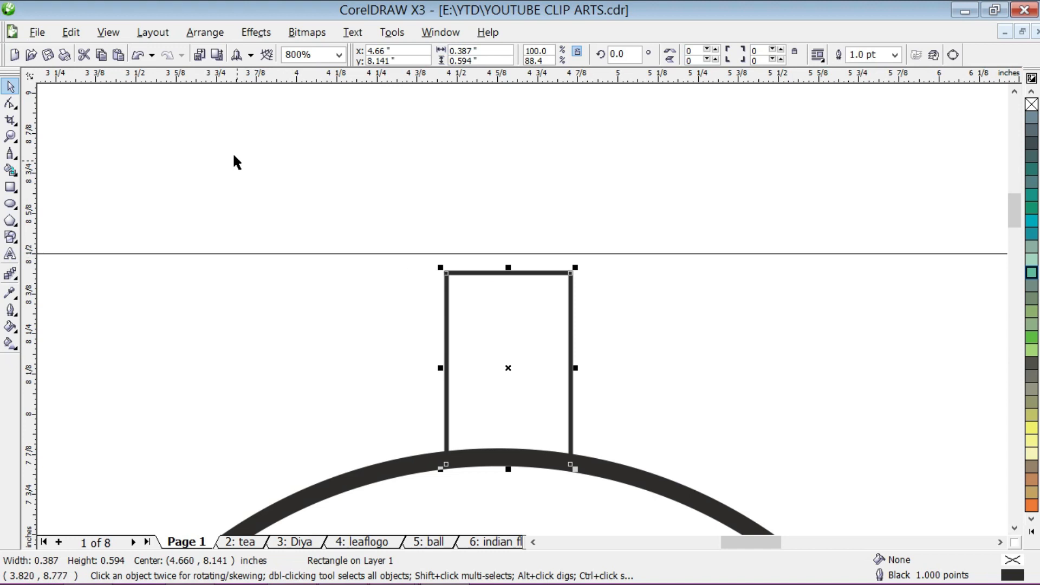
# Step: Convert the rectangle to curves and bend its top edge upward into an arch, about 0.66 inches high overall
pyautogui.click(11, 103)
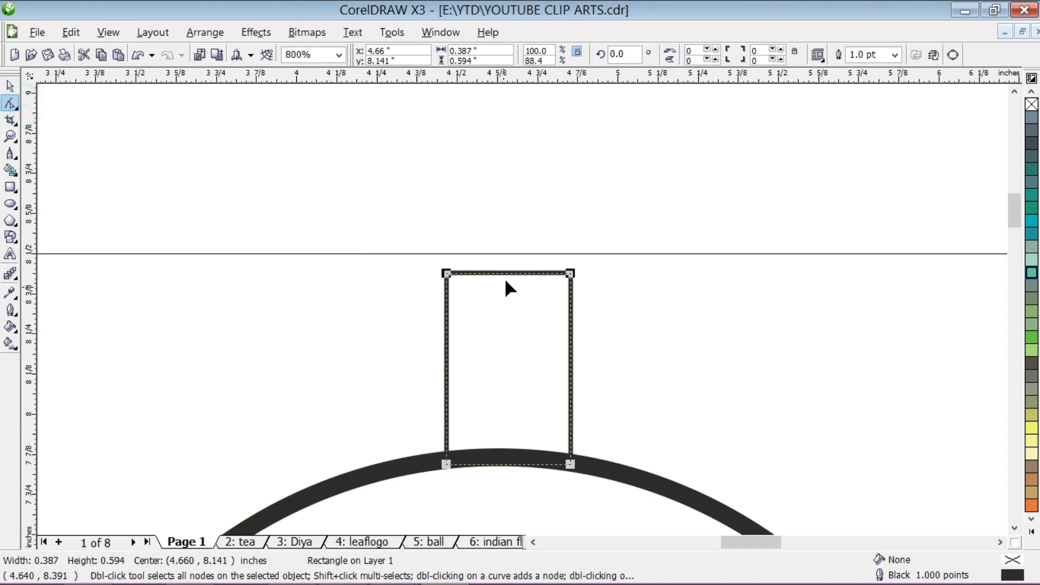
pyautogui.click(953, 54)
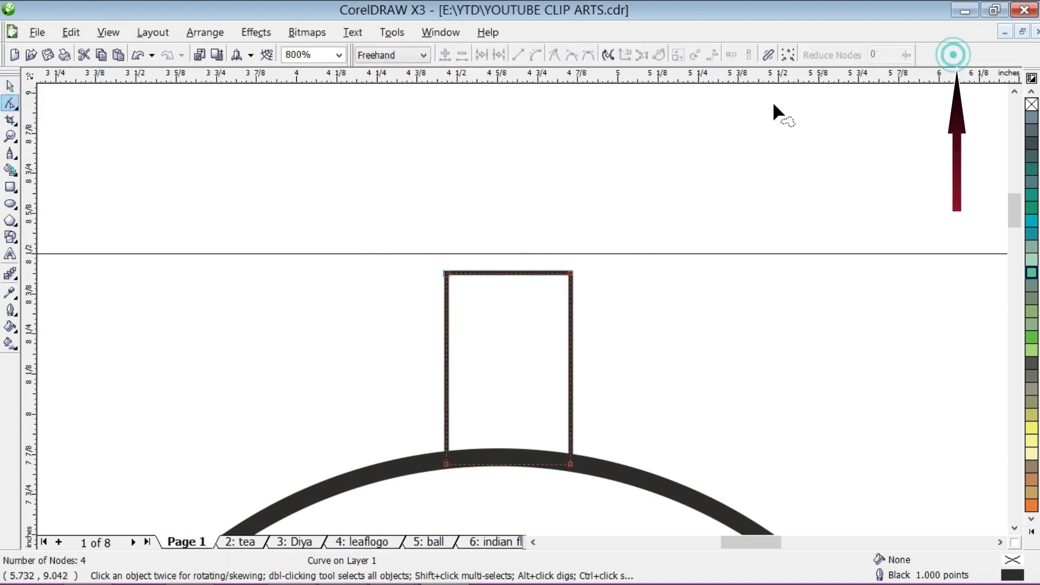
pyautogui.scroll(1, 524, 308)
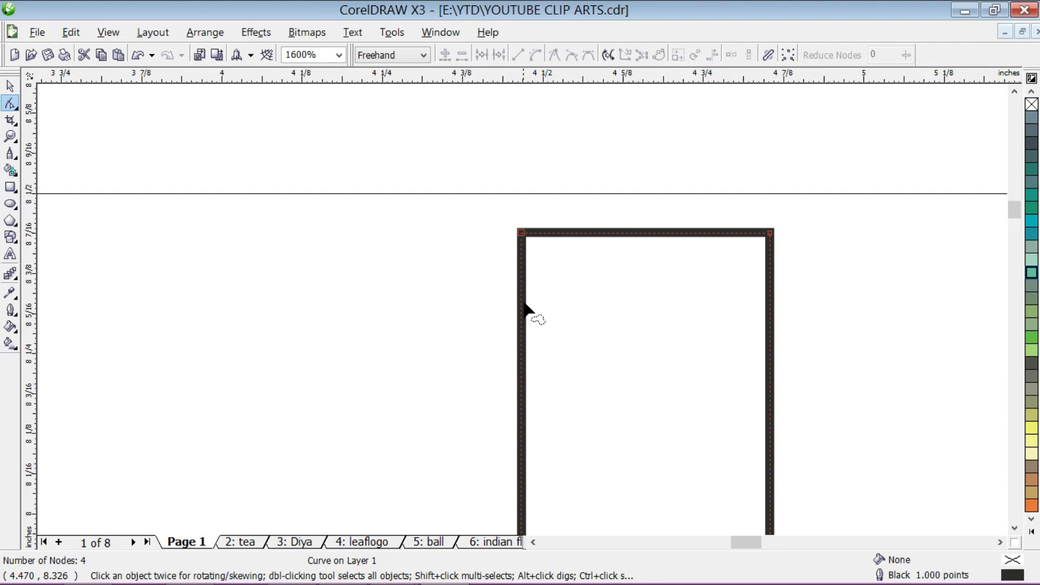
pyautogui.click(634, 233)
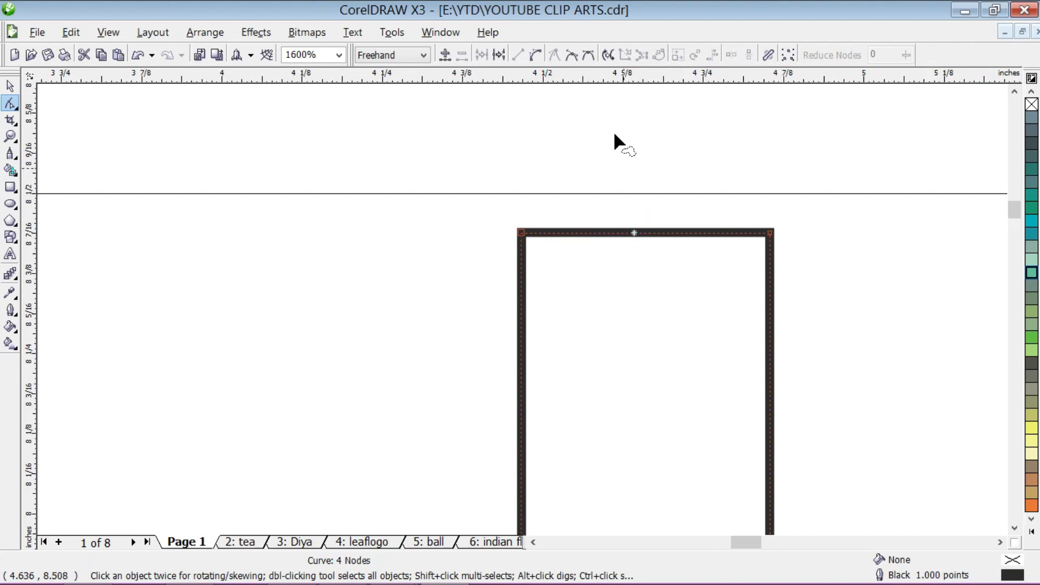
pyautogui.rightClick(635, 233)
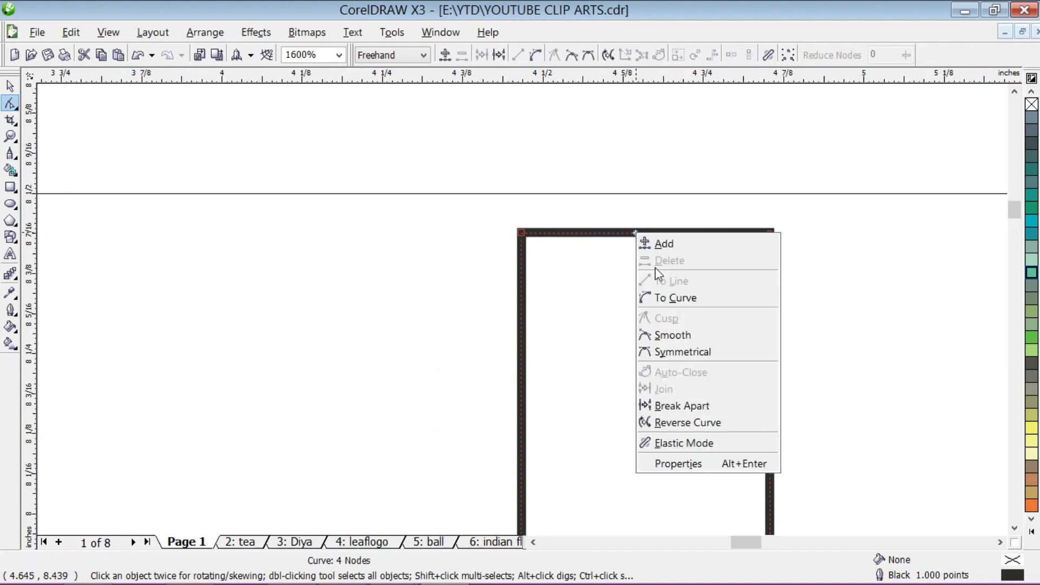
pyautogui.click(670, 297)
pyautogui.moveTo(644, 233); pyautogui.dragTo(644, 196)
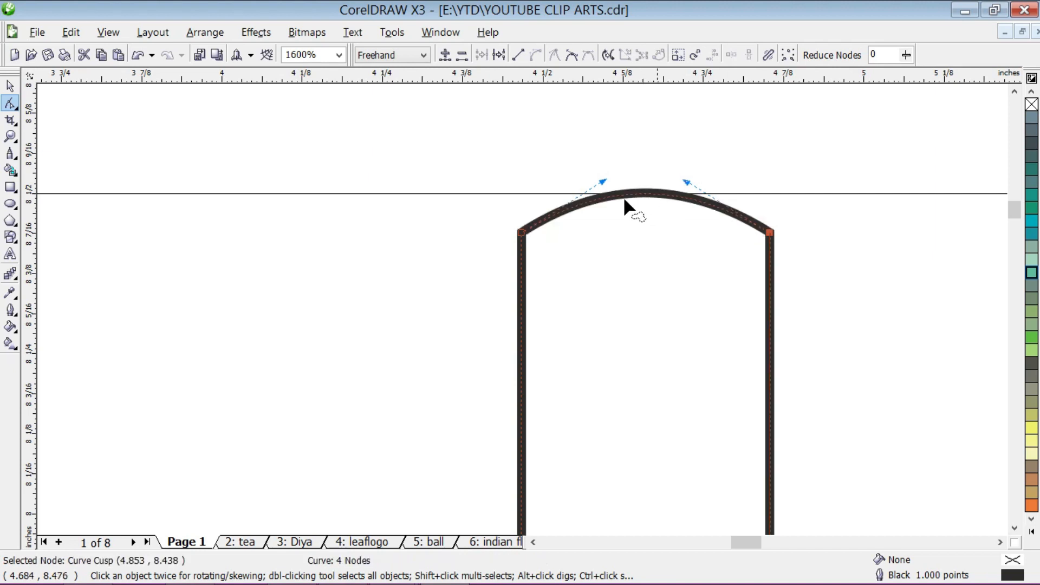
pyautogui.click(9, 86)
# Step: Move both bottom nodes of the arched shape slightly inward so that it tapers towards the circle
pyautogui.scroll(-1, 516, 367)
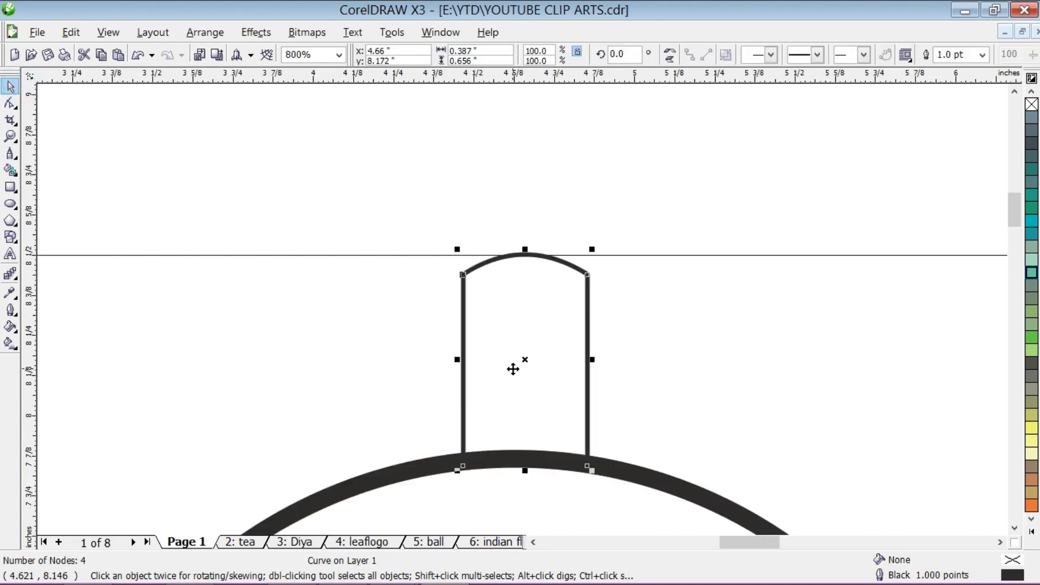
pyautogui.scroll(1, 523, 310)
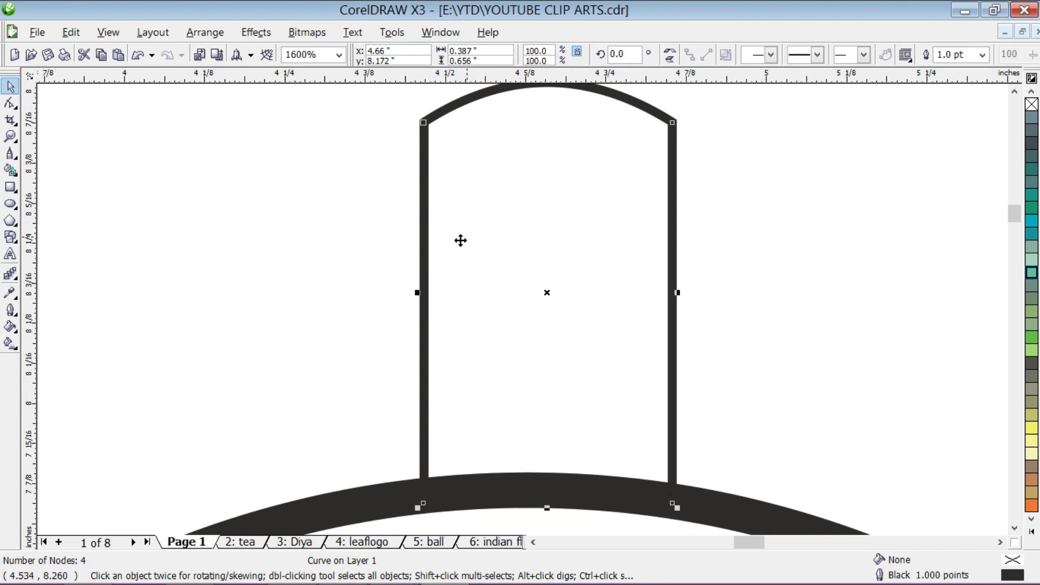
pyautogui.scroll(-1, 653, 460)
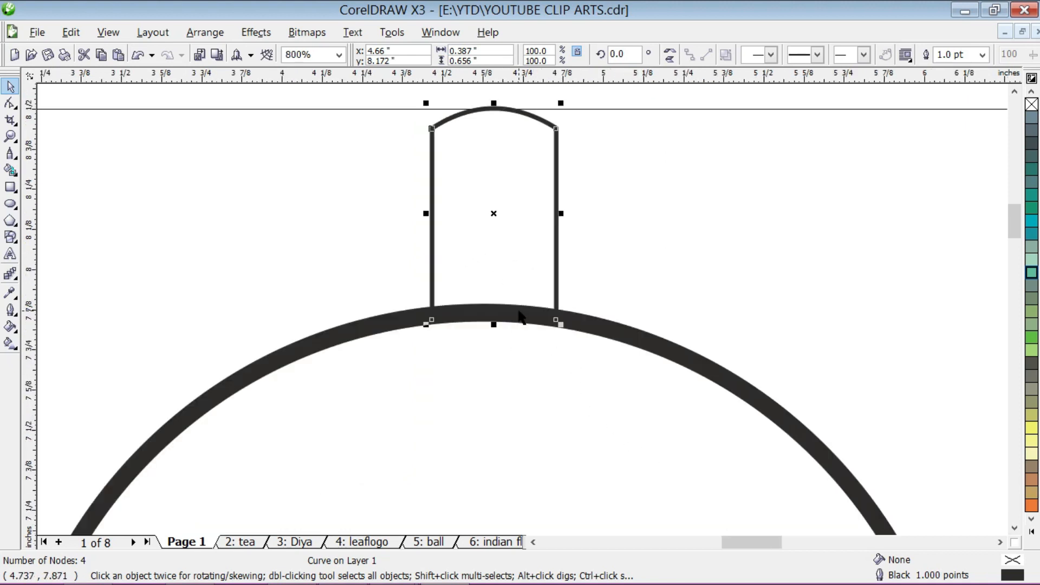
pyautogui.scroll(1, 521, 306)
pyautogui.press('F10')
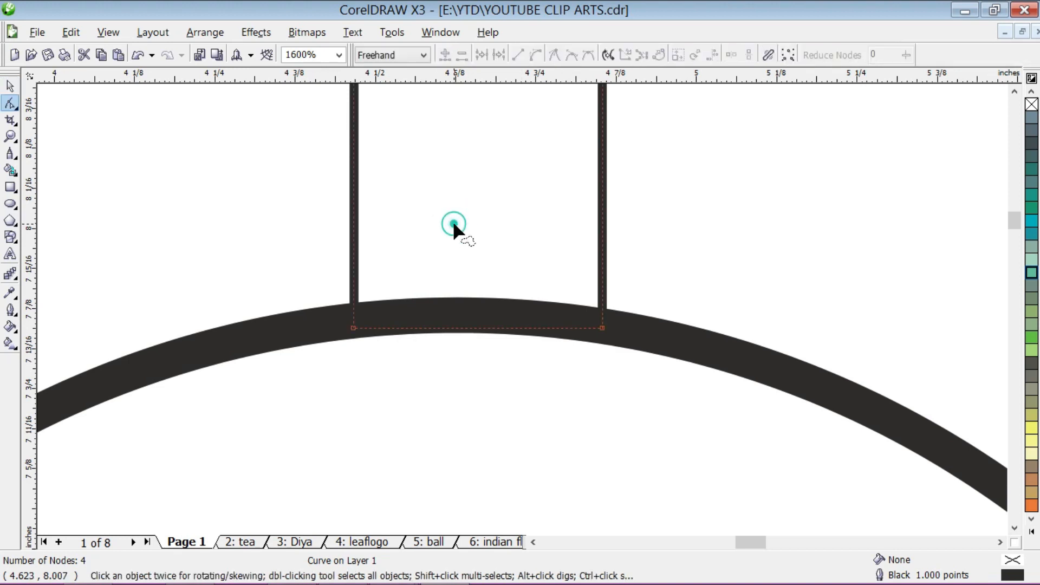
pyautogui.scroll(1, 399, 332)
pyautogui.moveTo(435, 323); pyautogui.dragTo(470, 321)
pyautogui.moveTo(931, 321); pyautogui.dragTo(897, 321)
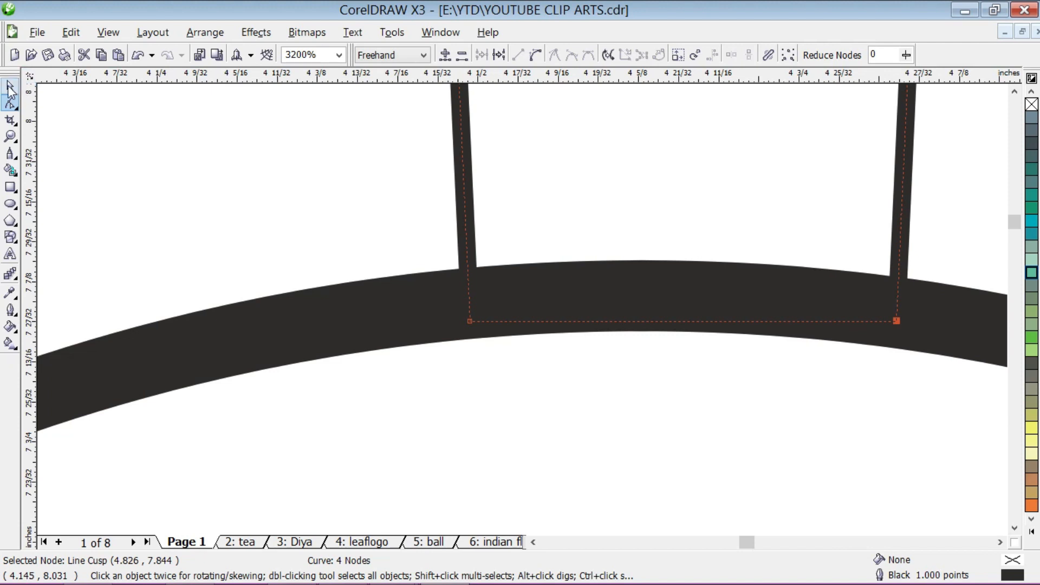
pyautogui.click(10, 86)
# Step: Fill the arched shape with Autumn Orange and apply a linear gradient across its width from left to right
pyautogui.scroll(-2, 521, 305)
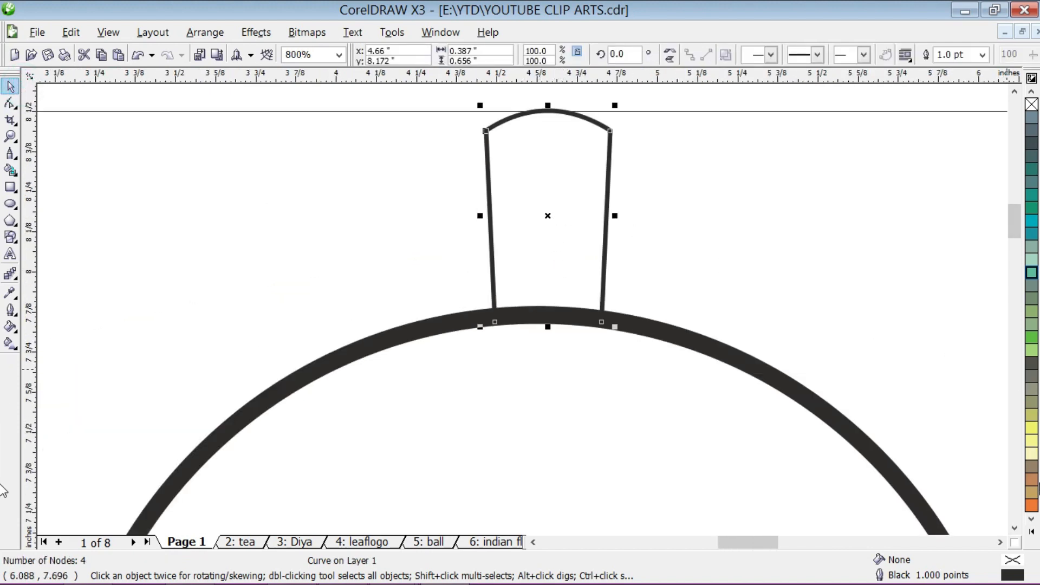
pyautogui.click(1032, 505)
pyautogui.scroll(1, 523, 310)
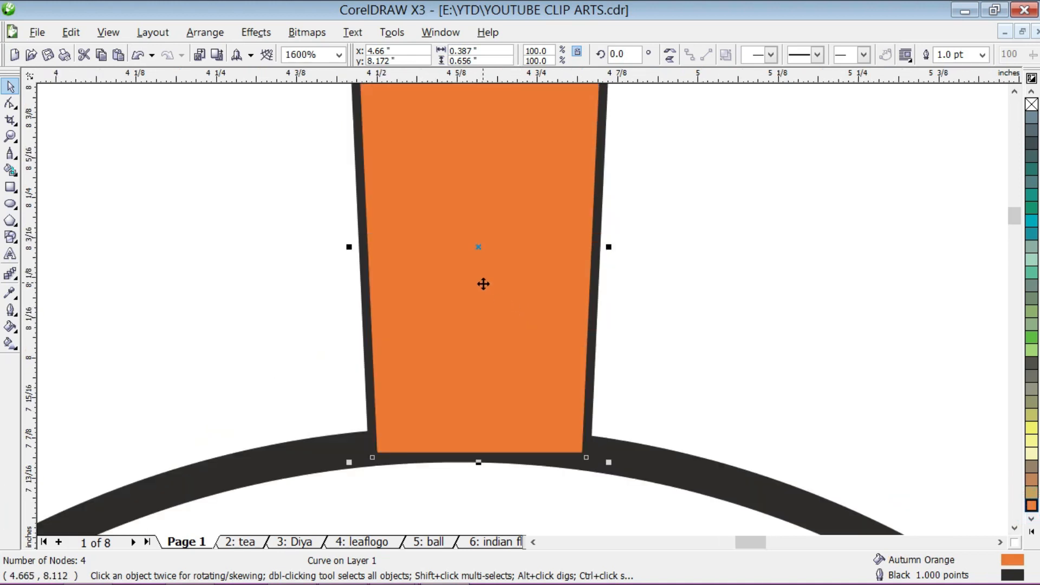
pyautogui.press('g')
pyautogui.moveTo(433, 235); pyautogui.dragTo(557, 230)
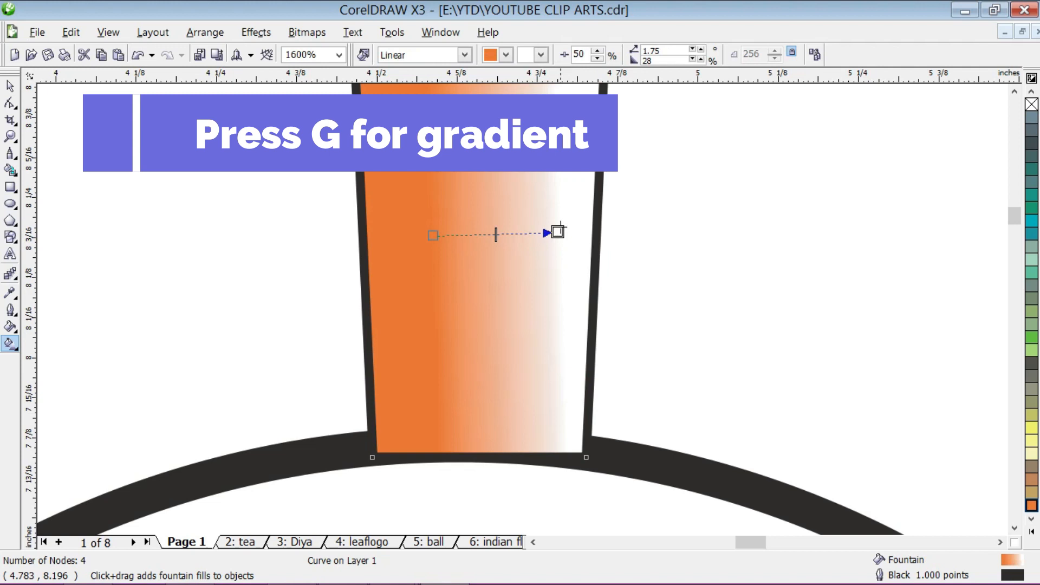
# Step: Set the end colour of the arched shape's gradient to light yellow
pyautogui.click(542, 55)
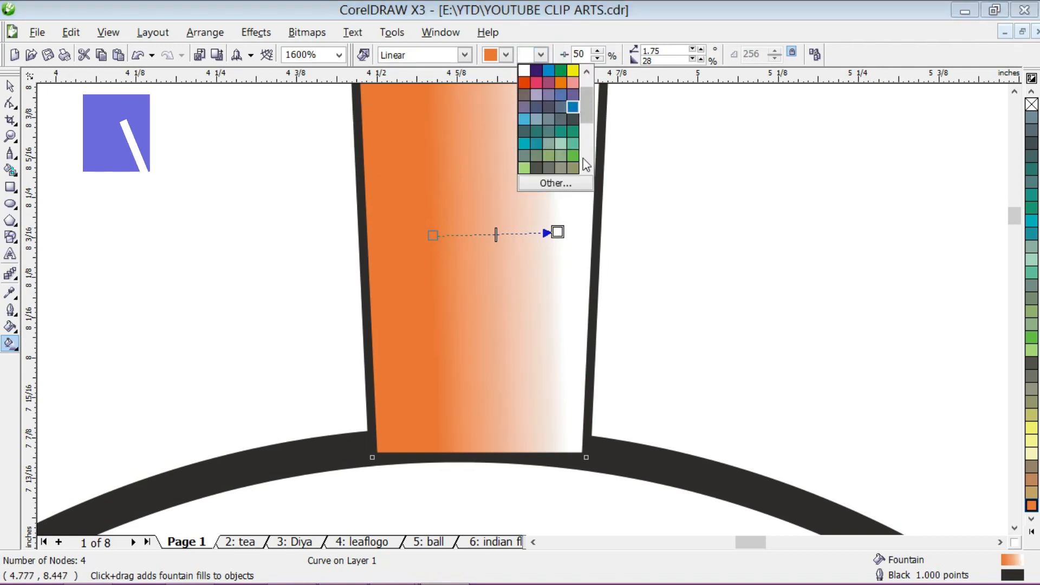
pyautogui.click(561, 81)
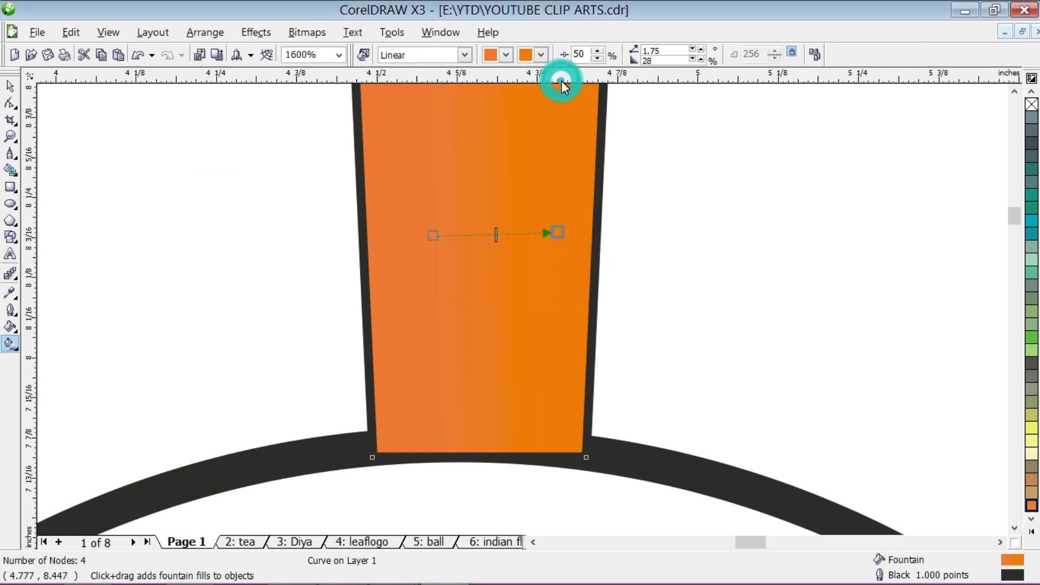
pyautogui.click(539, 55)
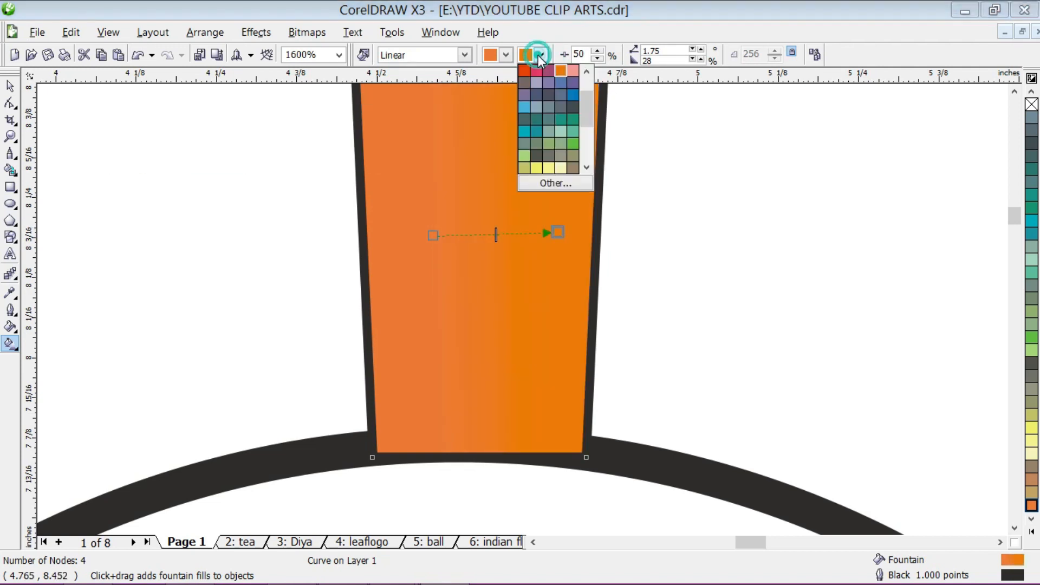
pyautogui.click(539, 168)
pyautogui.click(10, 86)
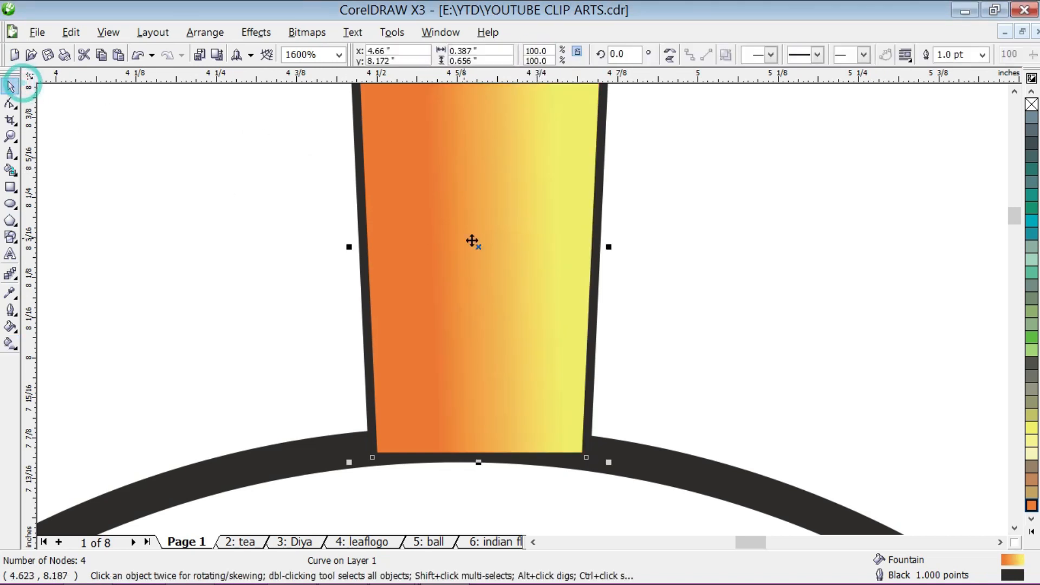
# Step: Compare outline colours including 10% Black, Green, Light Yellow and Pale Yellow on the arched shape and settle on Orange
pyautogui.scroll(-1, 541, 307)
pyautogui.scroll(1, 579, 248)
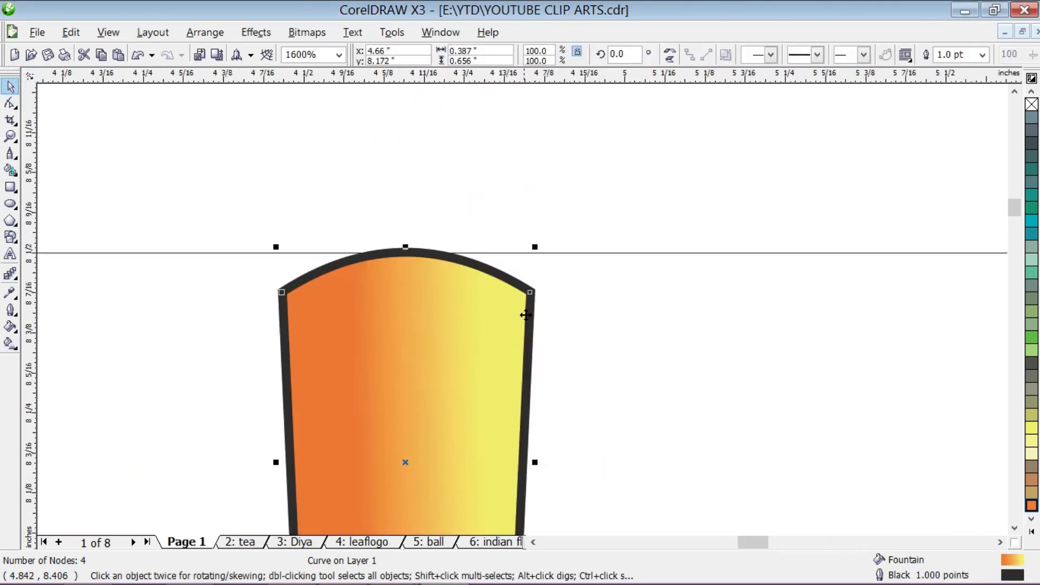
pyautogui.click(505, 273)
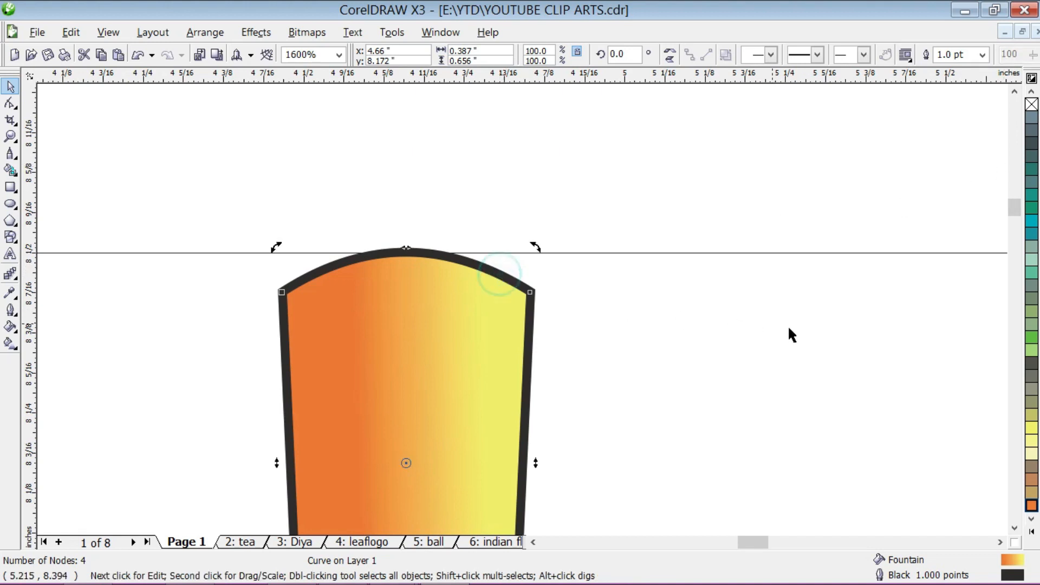
pyautogui.click(1032, 521)
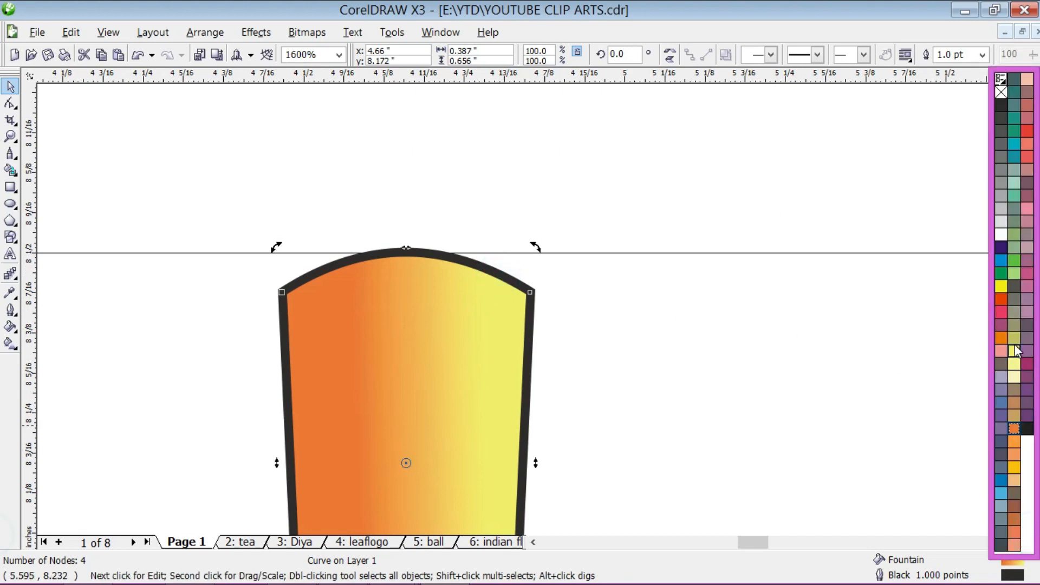
pyautogui.rightClick(1001, 222)
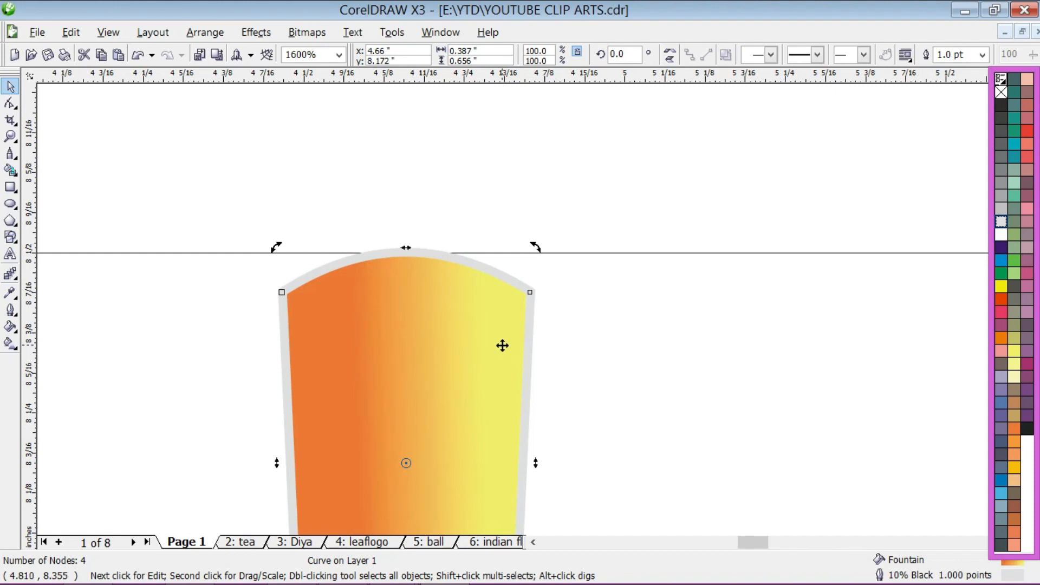
pyautogui.rightClick(1001, 272)
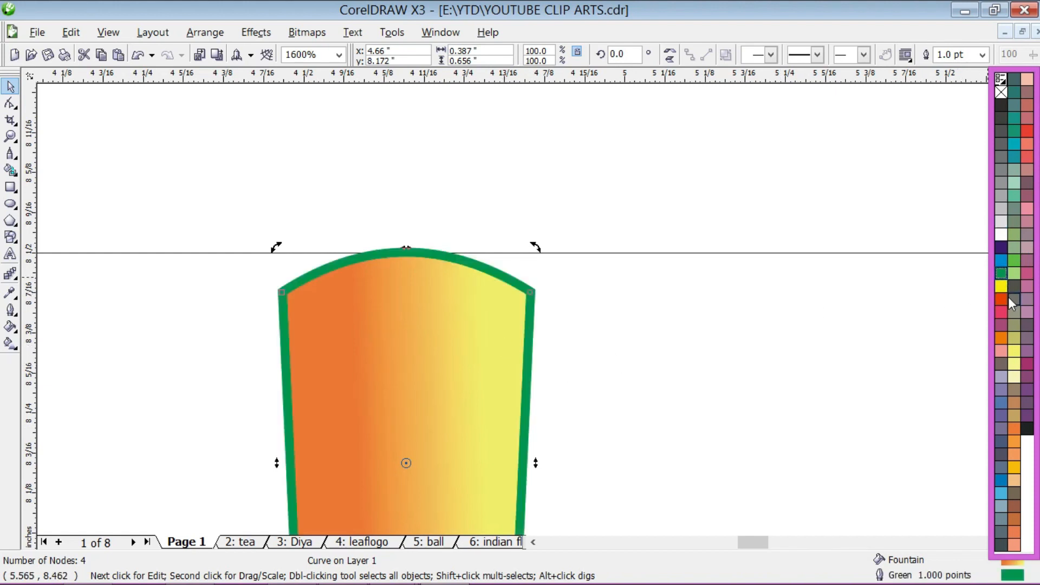
pyautogui.rightClick(1002, 338)
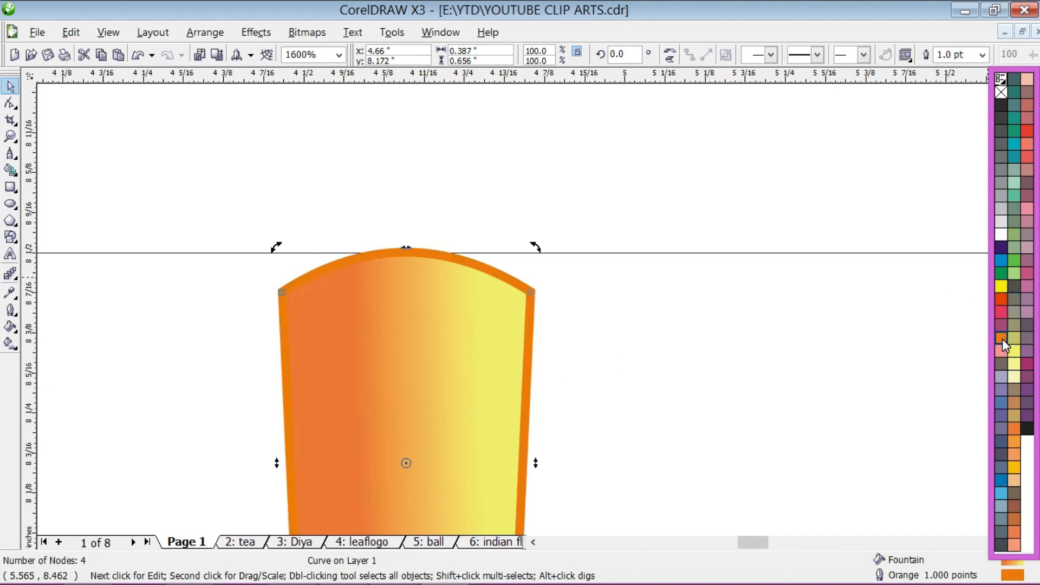
pyautogui.rightClick(1015, 351)
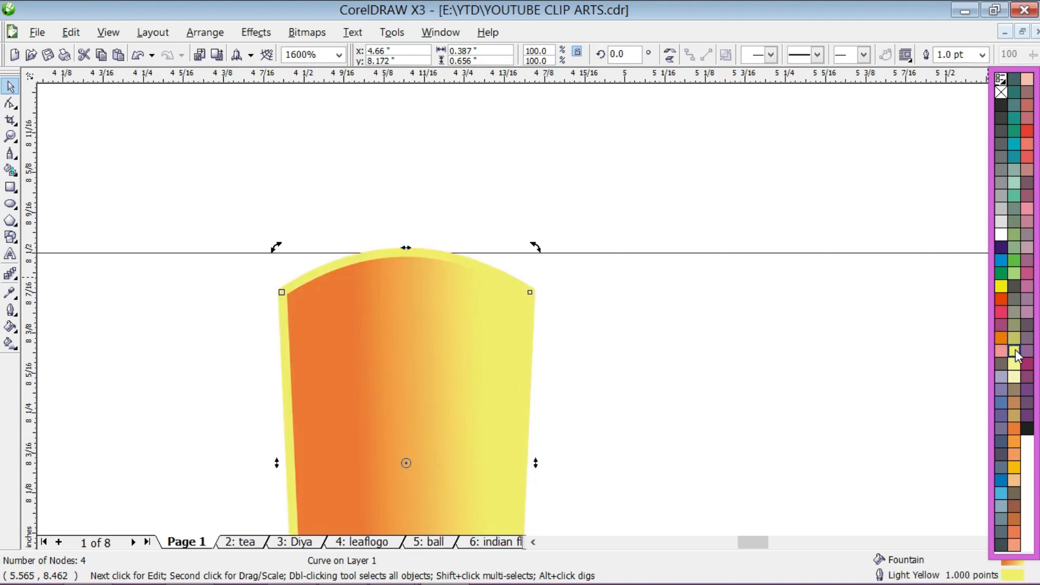
pyautogui.rightClick(1014, 376)
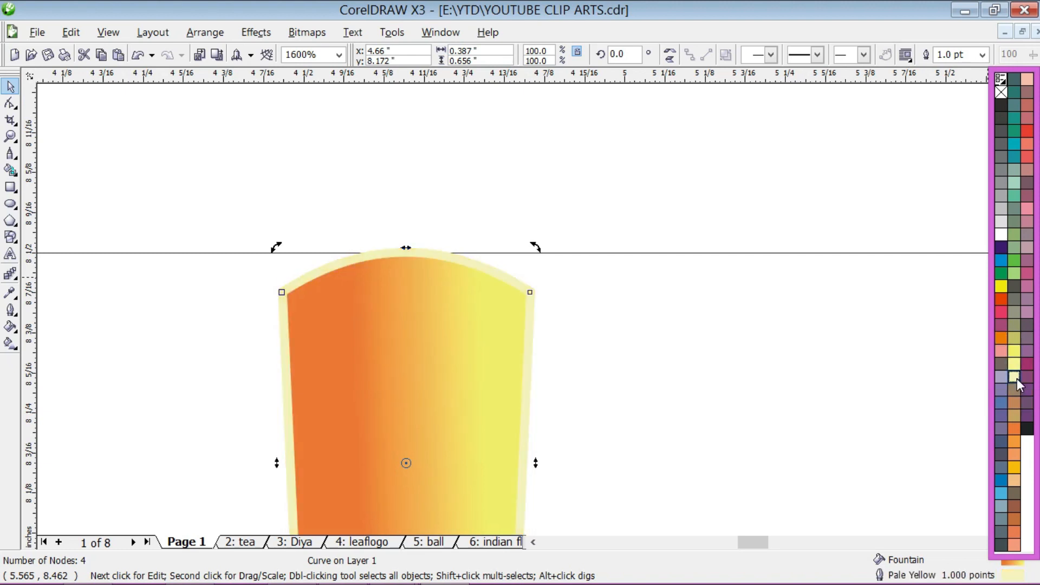
pyautogui.rightClick(1003, 338)
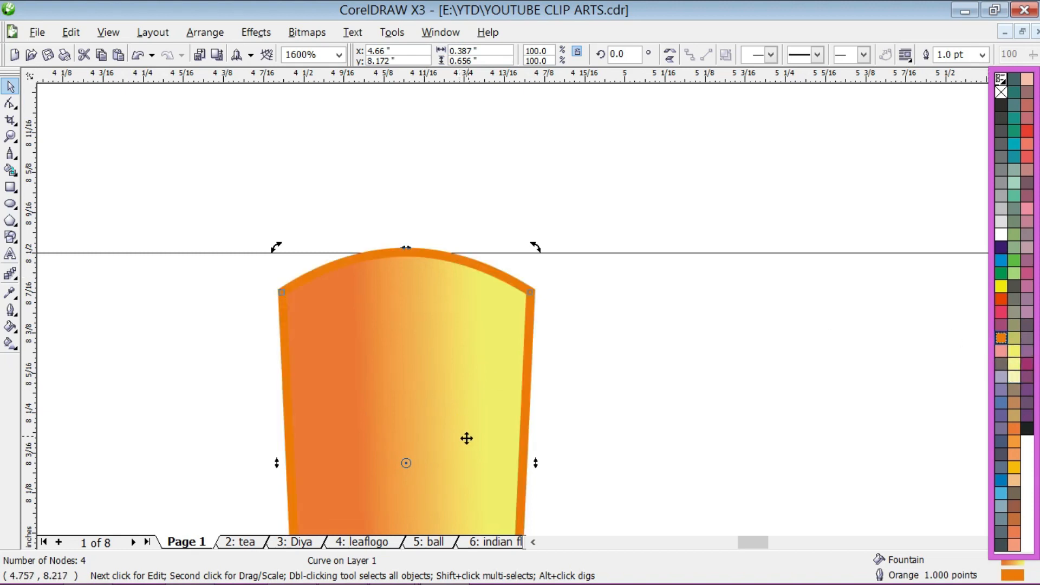
# Step: Move the arched shape's rotation centre down to the centre of the circle
pyautogui.scroll(-4, 525, 309)
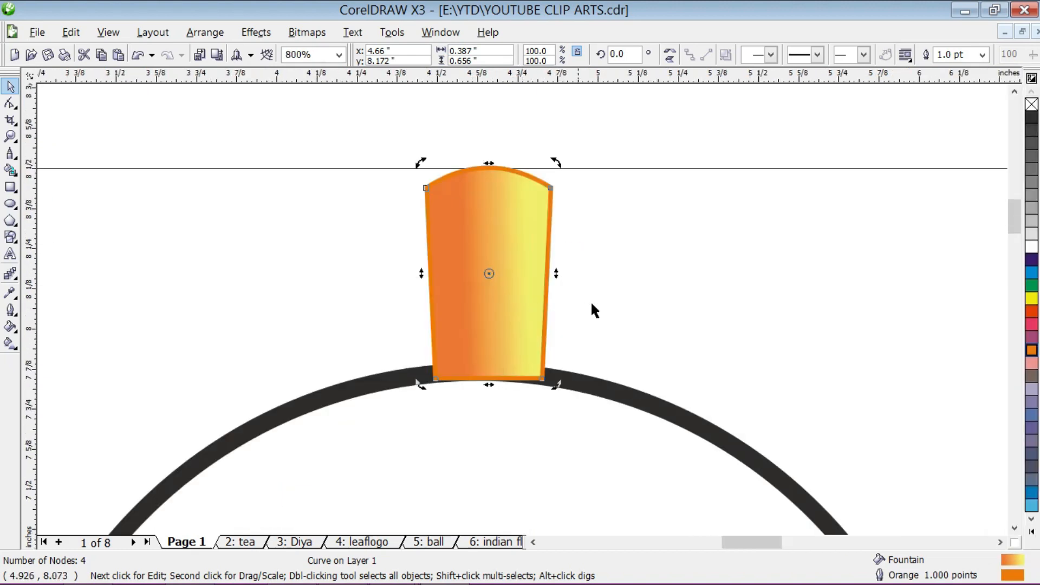
pyautogui.scroll(1, 521, 300)
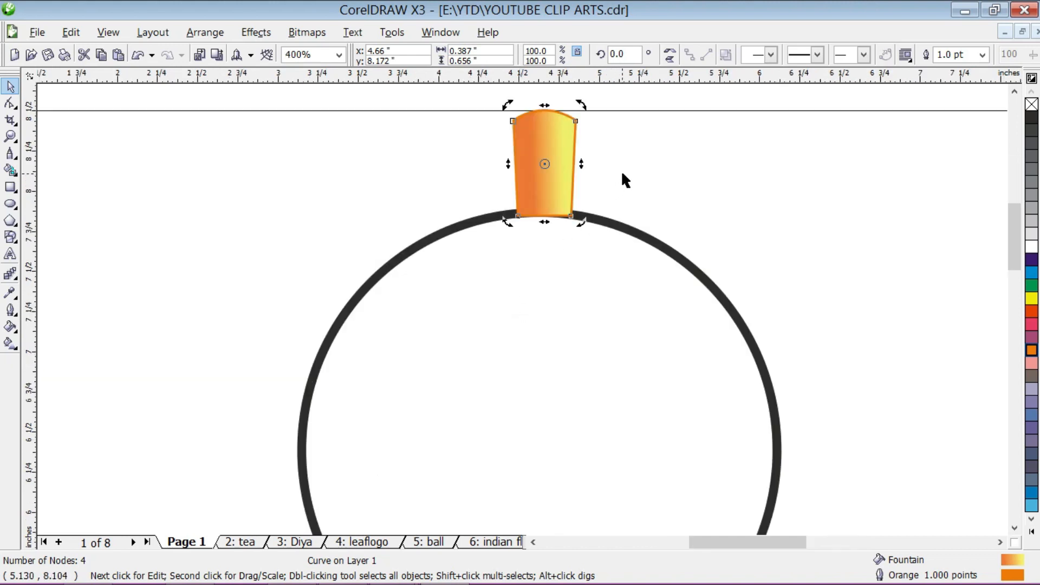
pyautogui.scroll(-1, 523, 311)
pyautogui.scroll(1, 522, 309)
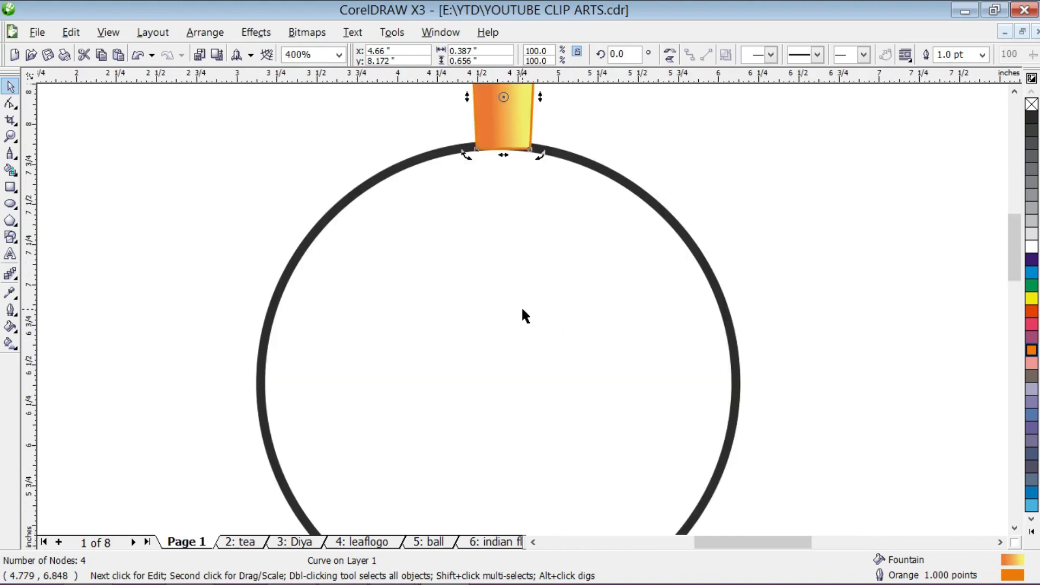
pyautogui.click(511, 342)
pyautogui.doubleClick(501, 102)
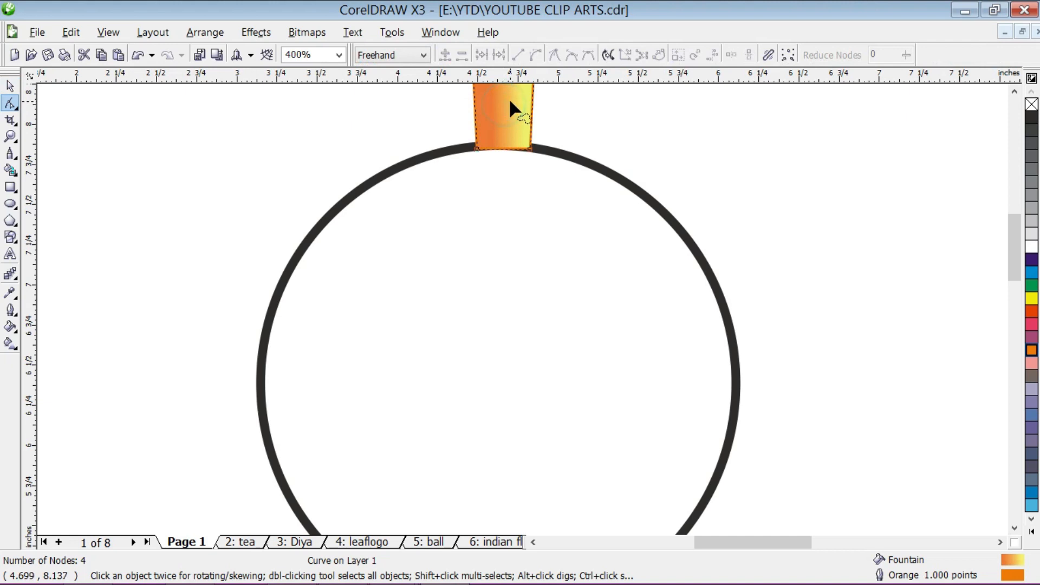
pyautogui.click(10, 85)
pyautogui.scroll(1, 523, 310)
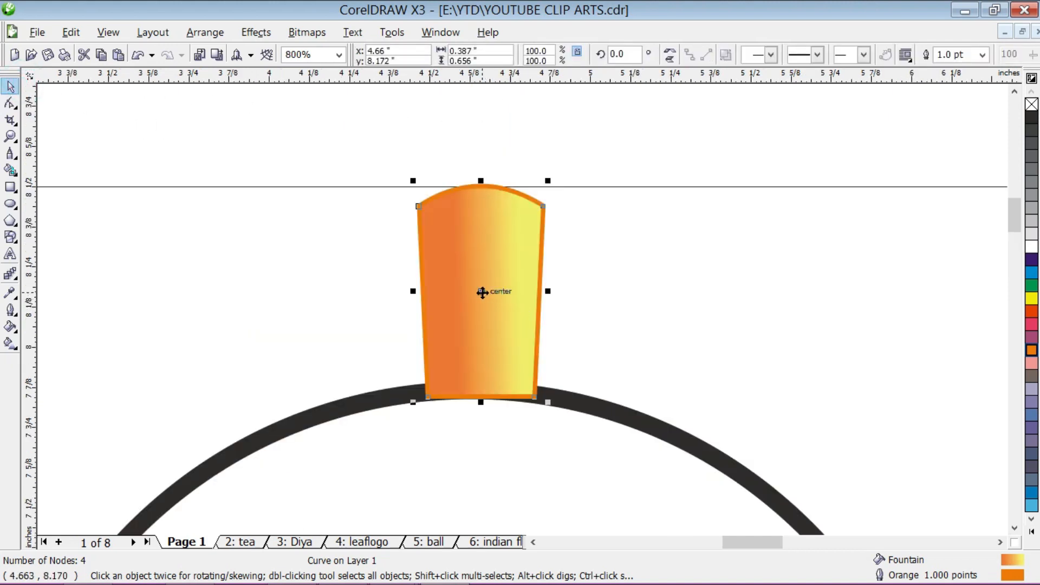
pyautogui.click(483, 292)
pyautogui.scroll(-1, 523, 308)
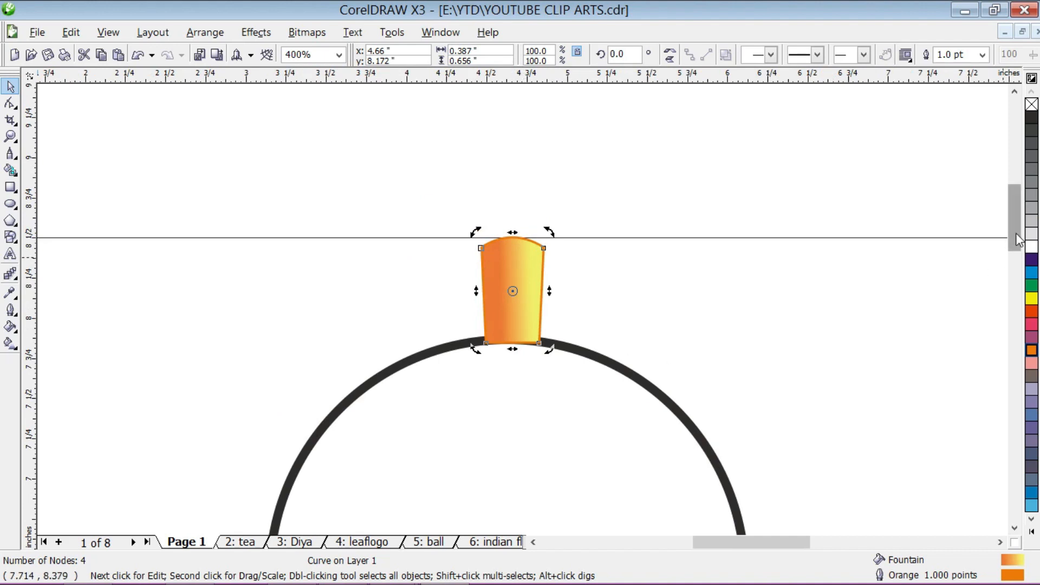
pyautogui.scroll(-3, 978, 274)
pyautogui.moveTo(512, 116); pyautogui.dragTo(499, 353)
pyautogui.moveTo(512, 393); pyautogui.dragTo(507, 403)
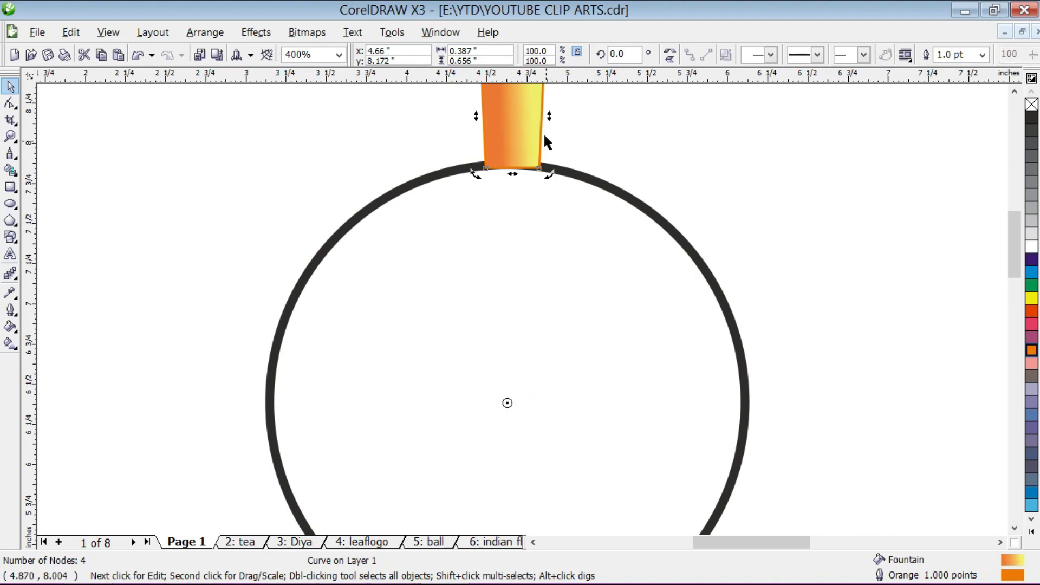
# Step: Rotate a copy of the arched shape clockwise about the circle's centre to about 349.1°, placing it directly beside the original
pyautogui.scroll(-1, 545, 132)
pyautogui.scroll(1, 521, 295)
pyautogui.moveTo(529, 267); pyautogui.dragTo(593, 283)
pyautogui.rightClick(594, 281)
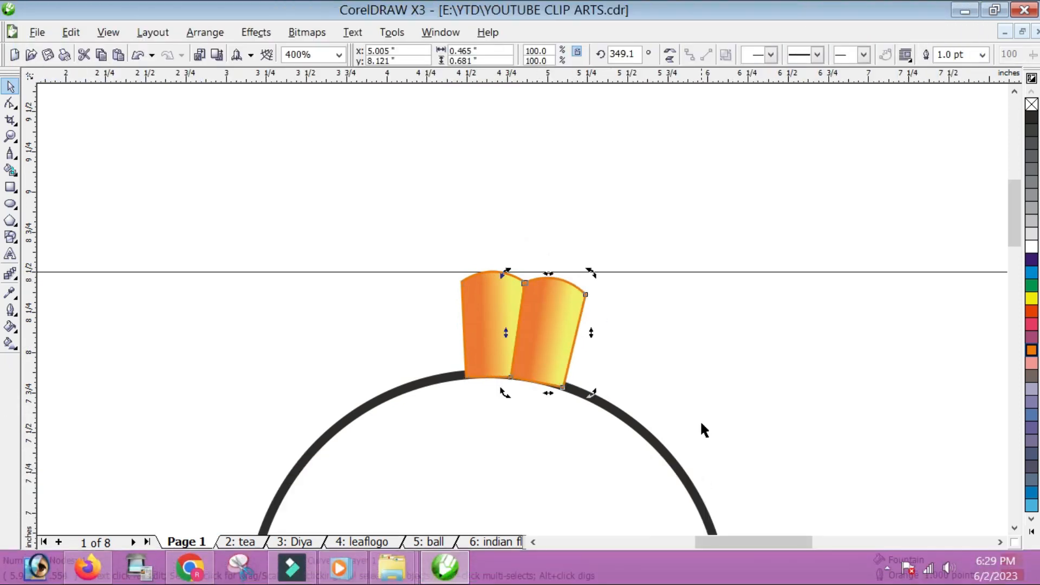
# Step: Repeat the rotated copy until the petals form a complete ring around the circle, and undo the surplus copy
pyautogui.scroll(-2, 701, 424)
pyautogui.scroll(1, 535, 403)
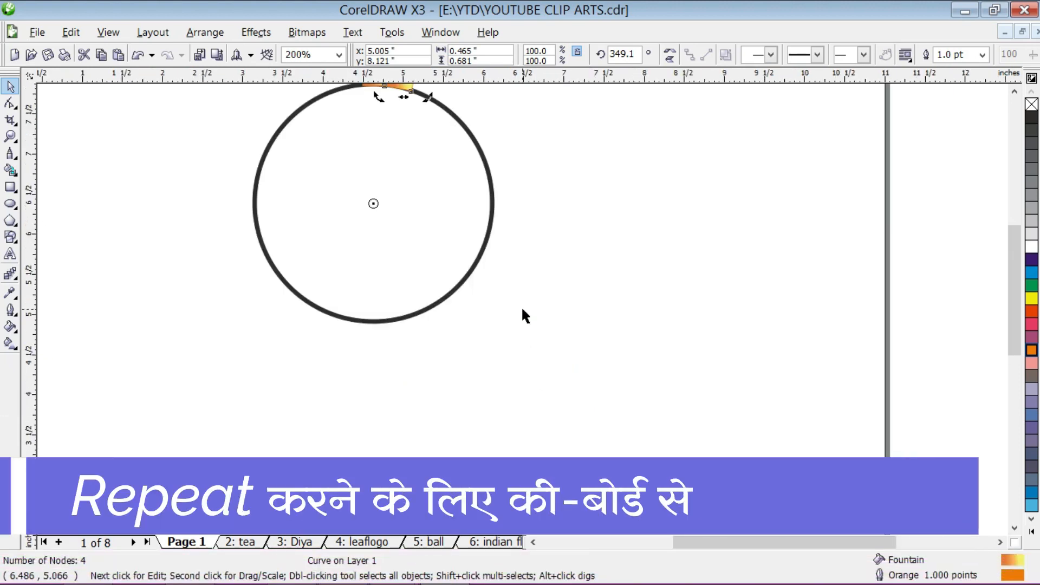
pyautogui.hotkey('ctrl', 'r')
pyautogui.hotkey('ctrl', 'r')
pyautogui.hotkey('ctrl', 'r')
pyautogui.hotkey('ctrl', 'r')
pyautogui.hotkey('ctrl', 'r')
pyautogui.hotkey('ctrl', 'r')
pyautogui.hotkey('ctrl', 'r')
pyautogui.hotkey('ctrl', 'r')
pyautogui.hotkey('ctrl', 'r')
pyautogui.hotkey('ctrl', 'r')
pyautogui.hotkey('ctrl', 'r')
pyautogui.hotkey('ctrl', 'r')
pyautogui.hotkey('ctrl', 'r')
pyautogui.hotkey('ctrl', 'r')
pyautogui.hotkey('ctrl', 'r')
pyautogui.hotkey('ctrl', 'r')
pyautogui.hotkey('ctrl', 'r')
pyautogui.hotkey('ctrl', 'r')
pyautogui.hotkey('ctrl', 'r')
pyautogui.hotkey('ctrl', 'r')
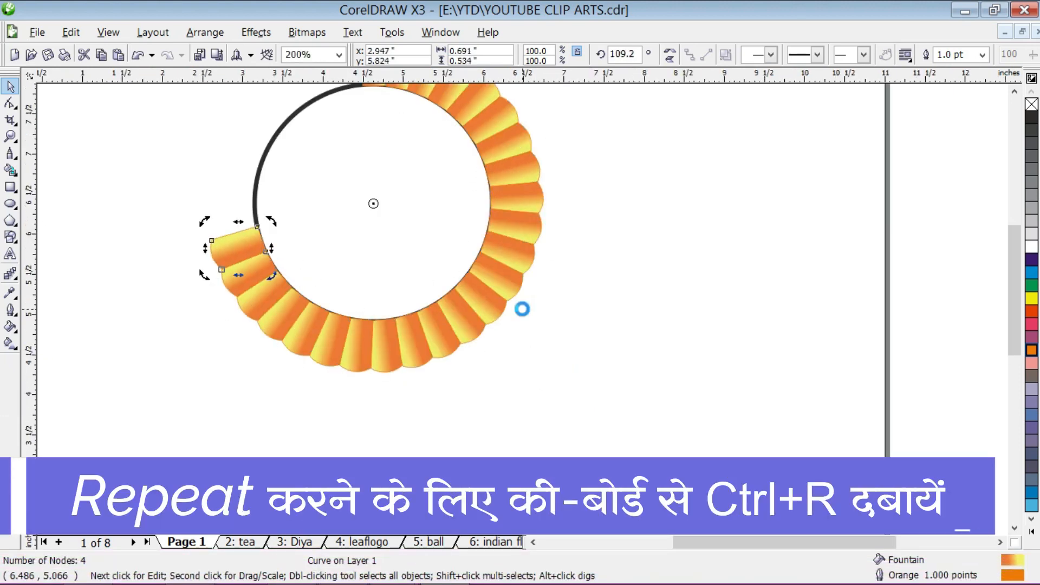
pyautogui.hotkey('ctrl', 'r')
pyautogui.hotkey('ctrl', 'r')
pyautogui.hotkey('ctrl', 'r')
pyautogui.hotkey('ctrl', 'r')
pyautogui.hotkey('ctrl', 'r')
pyautogui.hotkey('ctrl', 'r')
pyautogui.hotkey('ctrl', 'z')
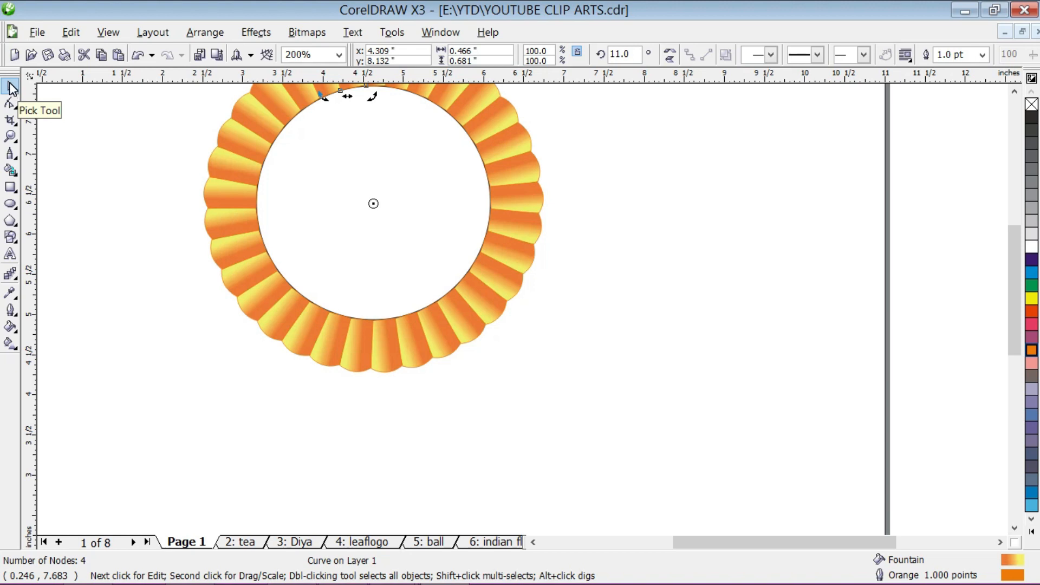
# Step: Try filling the inner circle with Black and remove the fill again
pyautogui.scroll(2, 318, 156)
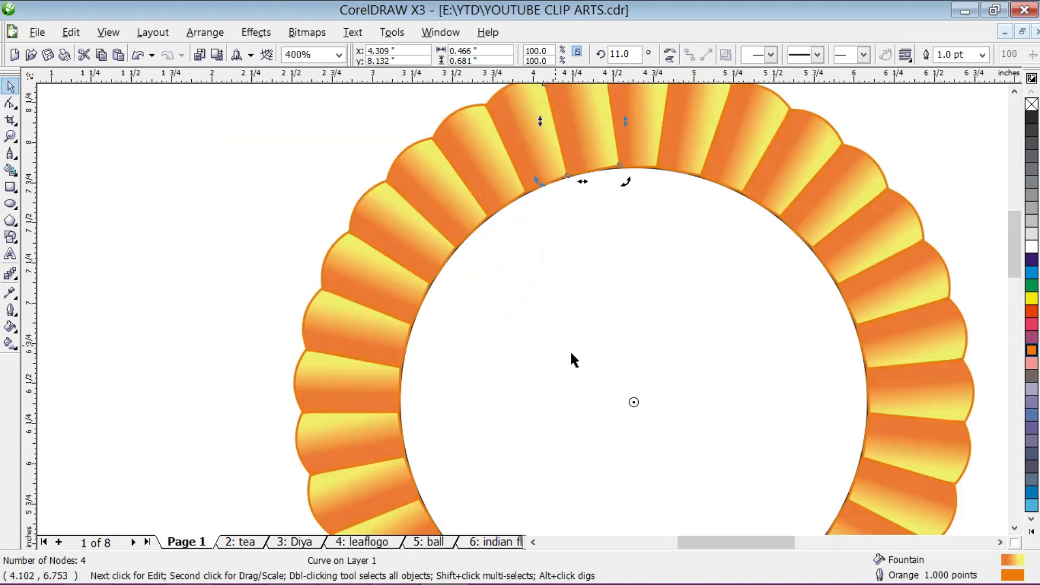
pyautogui.click(587, 342)
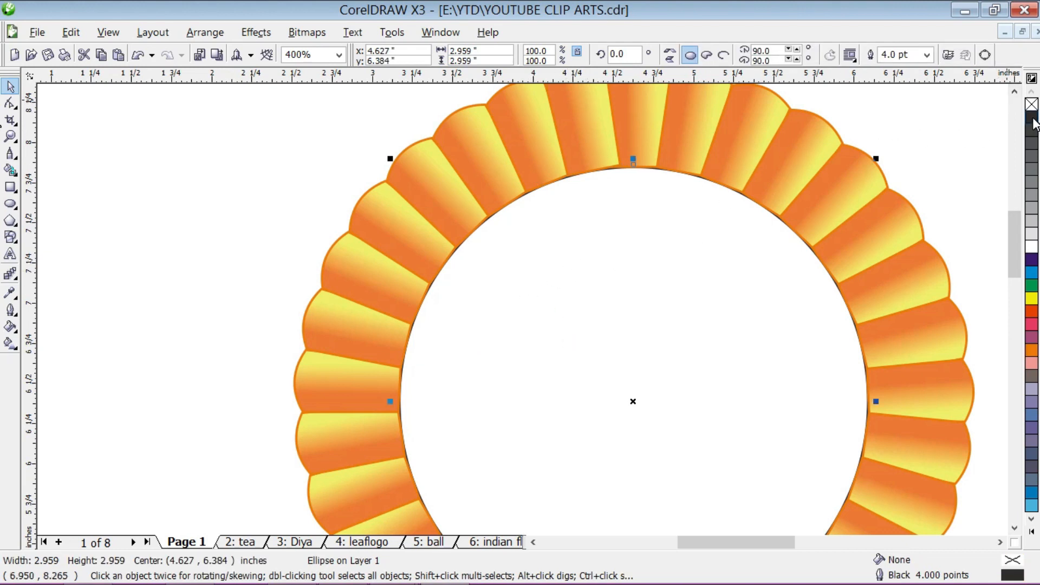
pyautogui.click(221, 216)
pyautogui.click(522, 293)
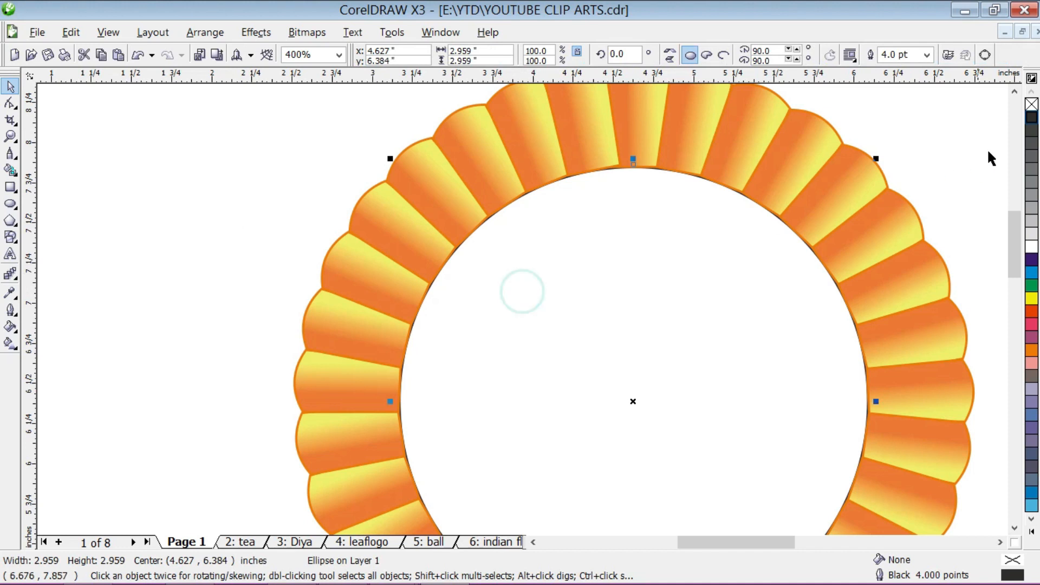
pyautogui.click(1032, 118)
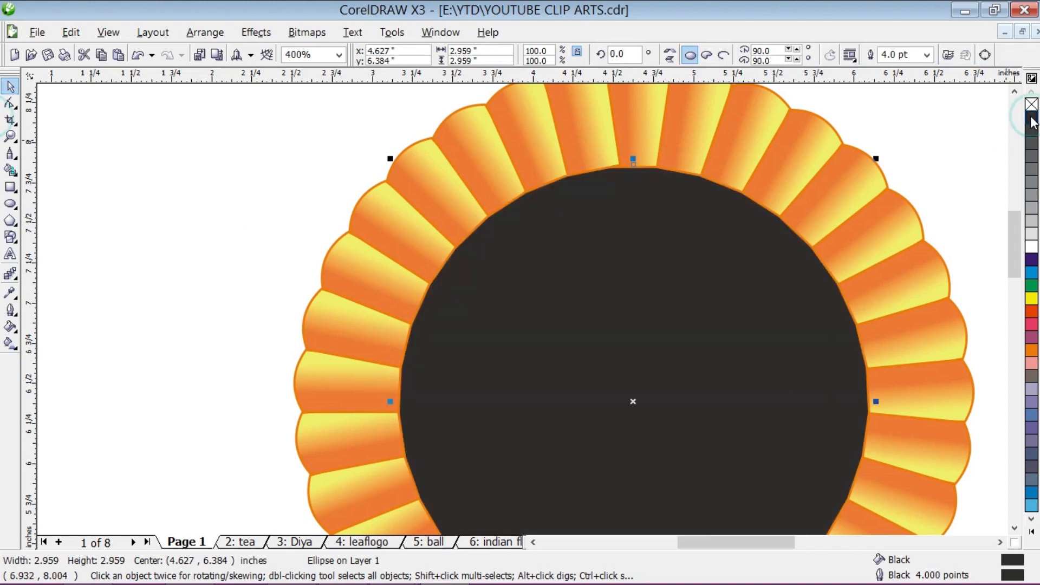
pyautogui.click(1032, 104)
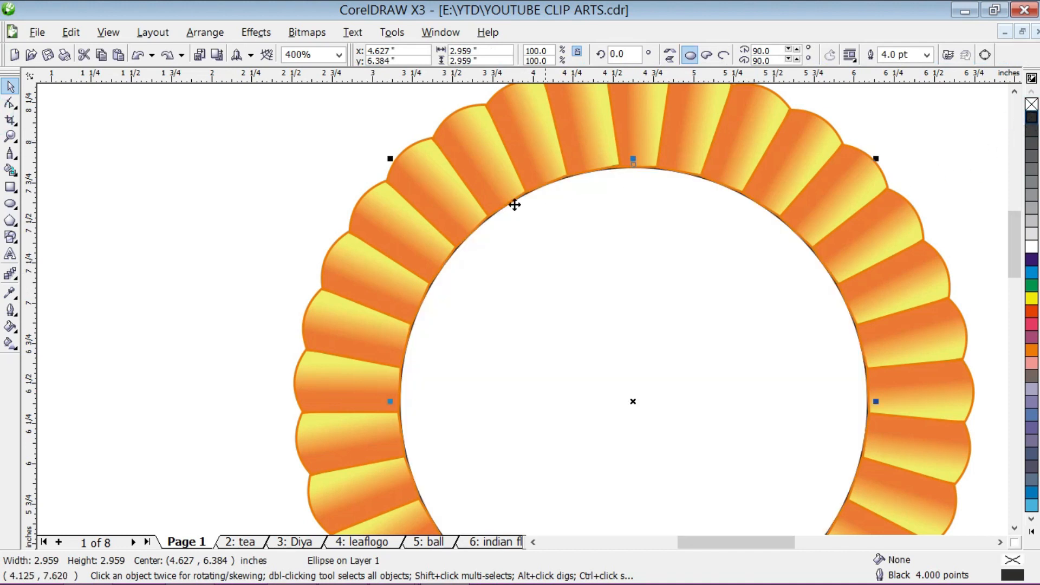
# Step: Try shrinking the circle slightly inside the petal ring and revert the change
pyautogui.moveTo(391, 160)
pyautogui.mouseDown()
pyautogui.moveTo(411, 169)
pyautogui.moveTo(399, 157)
pyautogui.mouseUp()
pyautogui.press('F3')
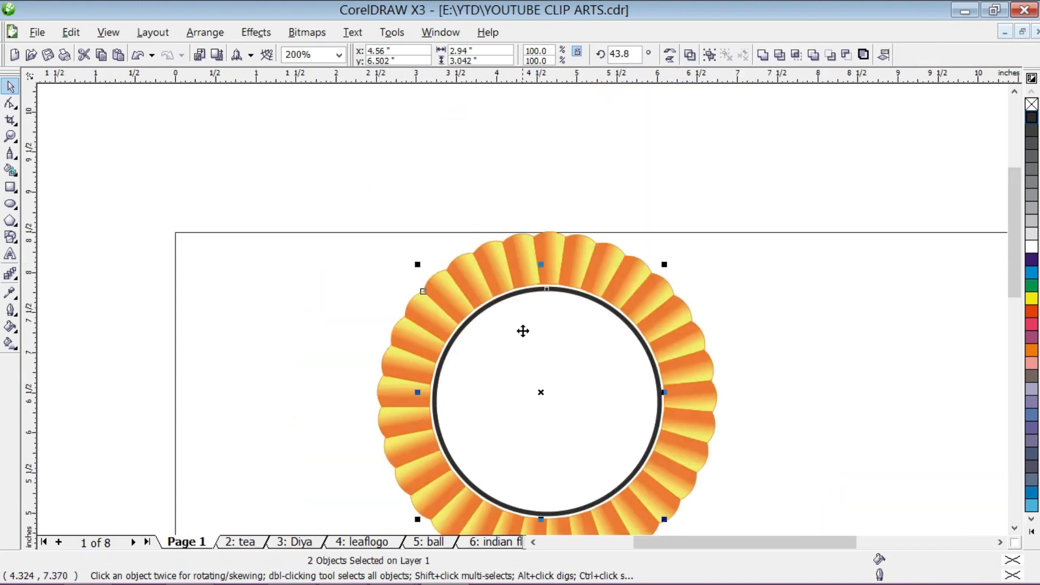
pyautogui.scroll(2, 524, 354)
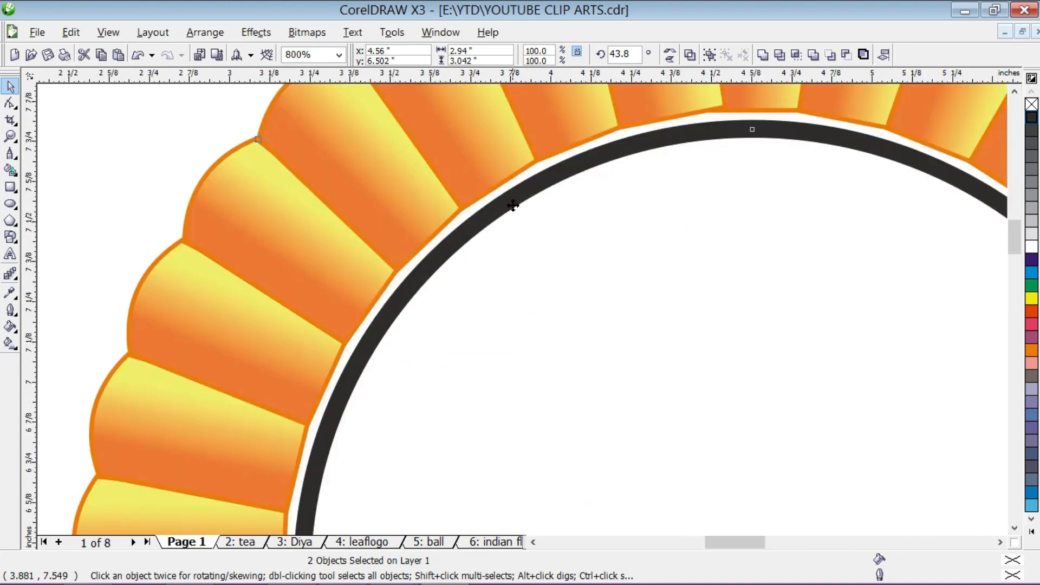
pyautogui.click(513, 206)
pyautogui.scroll(-1, 512, 206)
pyautogui.click(533, 342)
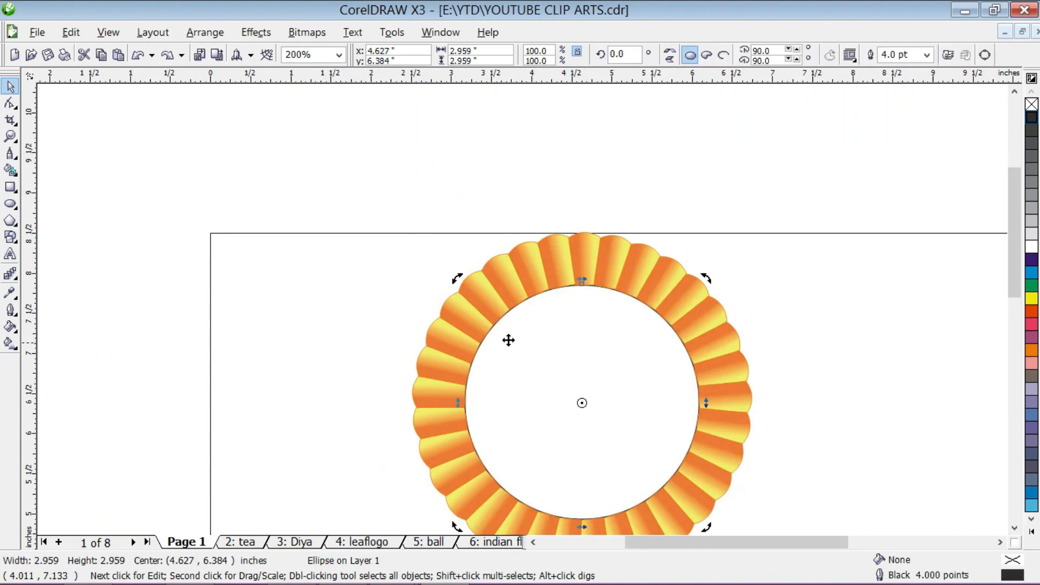
# Step: Scale the circle about its centre to about 2.91 inches across, meeting the petals' inner ends, and colour its outline Green
pyautogui.click(517, 329)
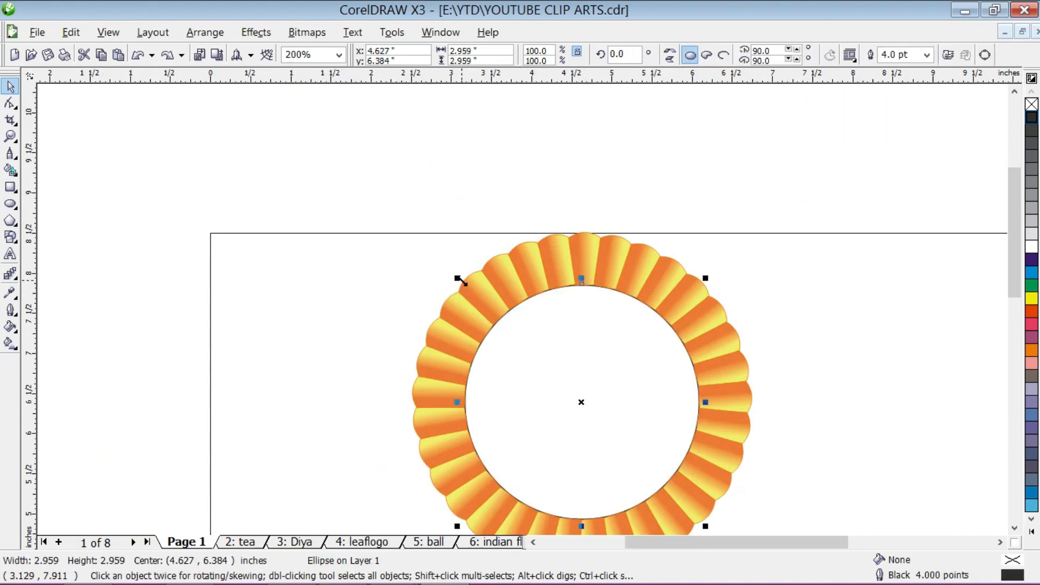
pyautogui.scroll(-1, 557, 356)
pyautogui.scroll(1, 522, 309)
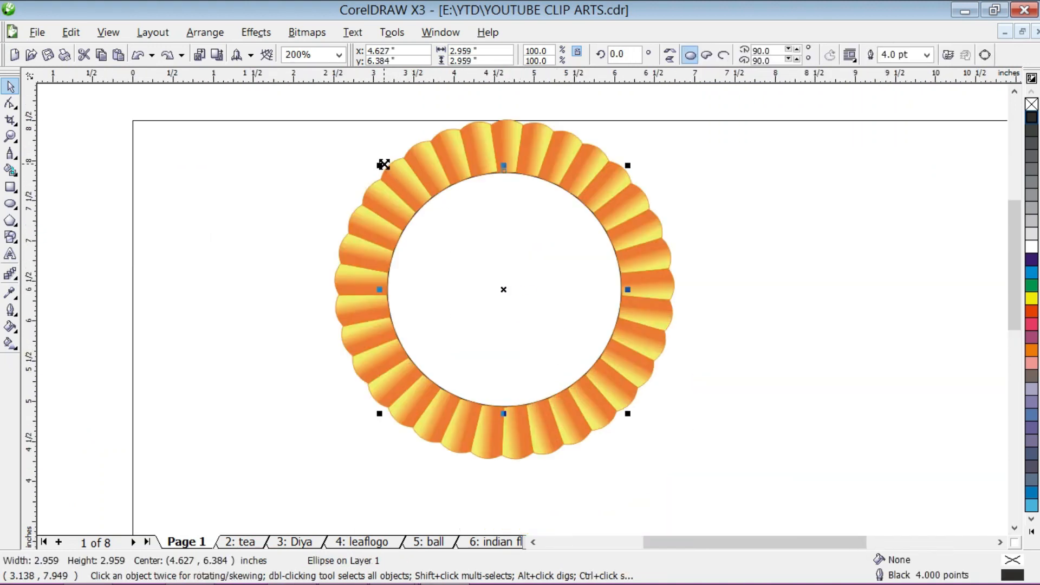
pyautogui.moveTo(382, 163); pyautogui.dragTo(386, 168)
pyautogui.scroll(1, 441, 253)
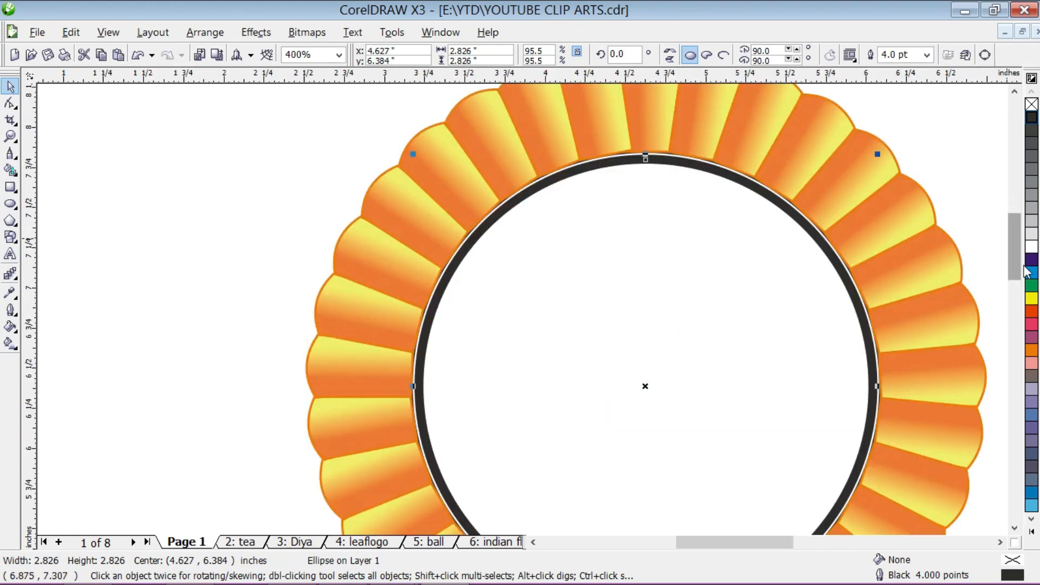
pyautogui.rightClick(1032, 285)
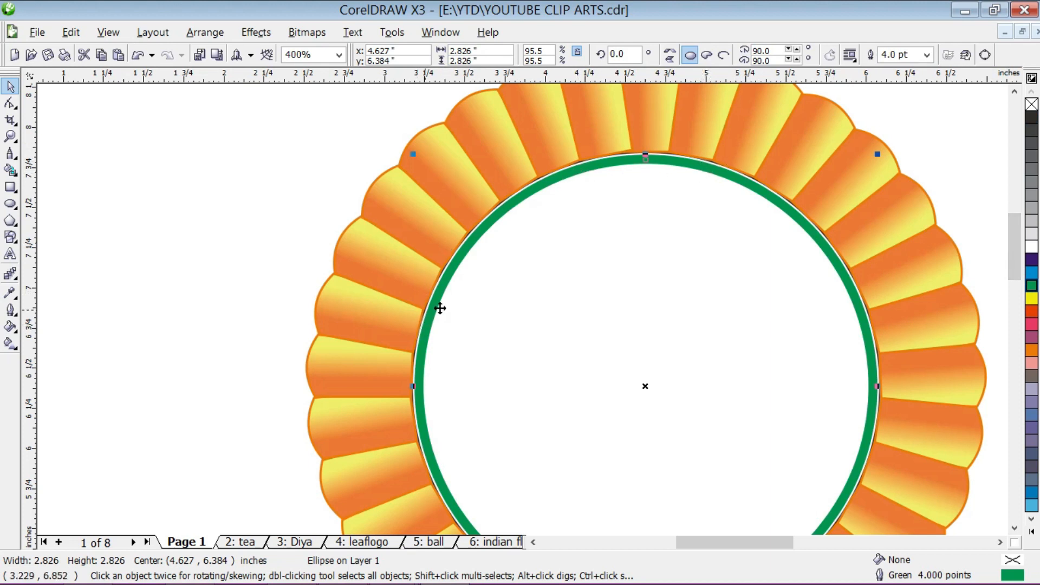
pyautogui.moveTo(413, 152); pyautogui.dragTo(408, 148)
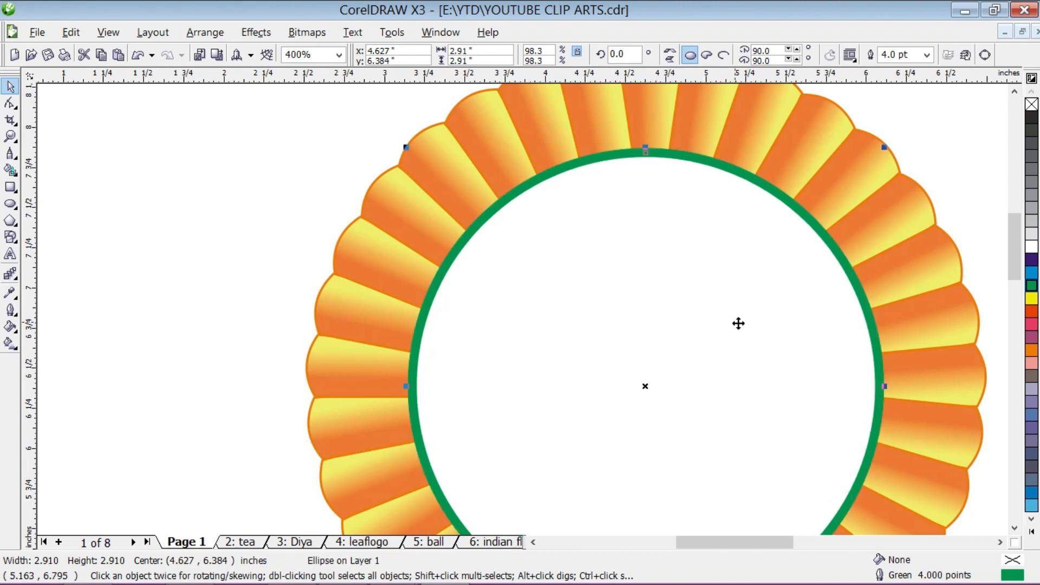
# Step: Try Orange as the circle's outline colour and change it to Pink
pyautogui.rightClick(1031, 350)
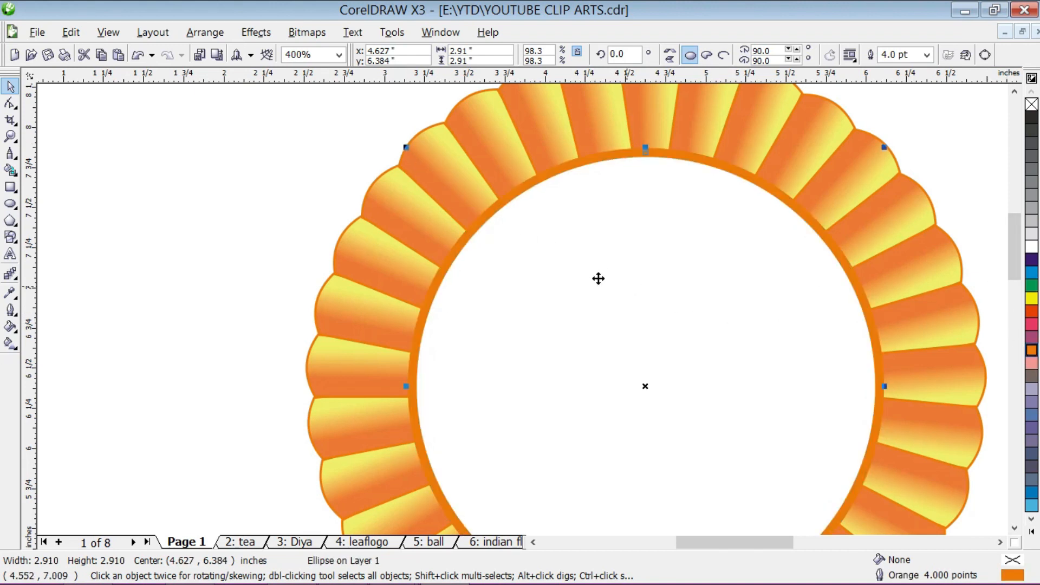
pyautogui.rightClick(1031, 363)
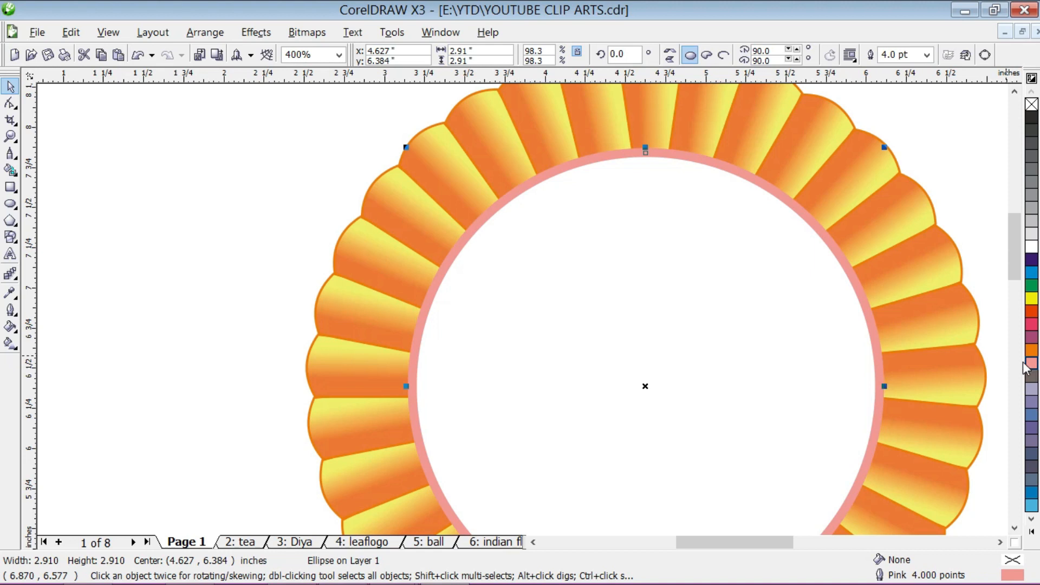
# Step: Copy the pink circle inward about its centre to about 2.71 inches across and set the copy's outline to 2.0 pt
pyautogui.moveTo(405, 147); pyautogui.dragTo(419, 164)
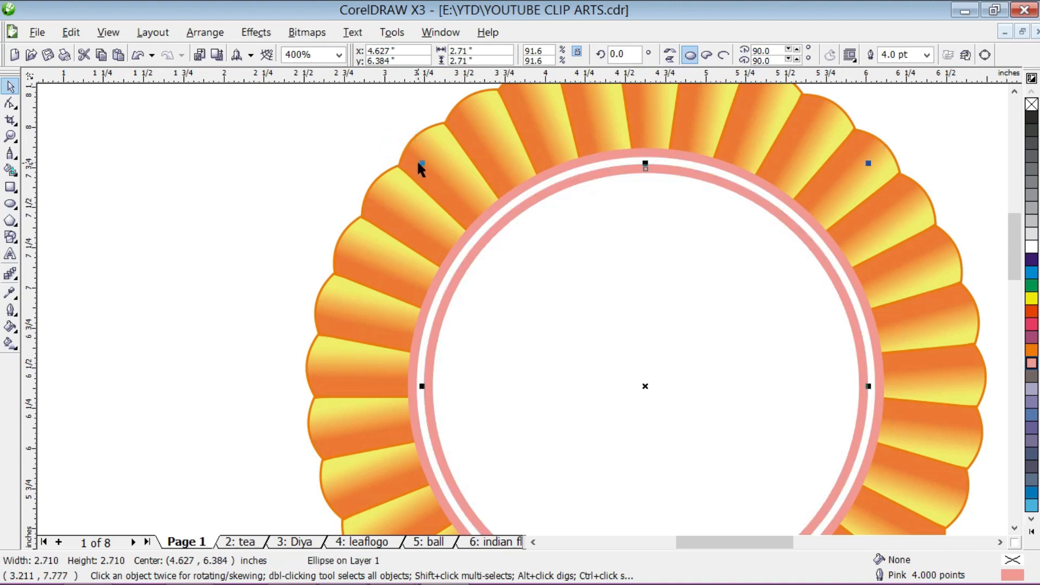
pyautogui.click(927, 55)
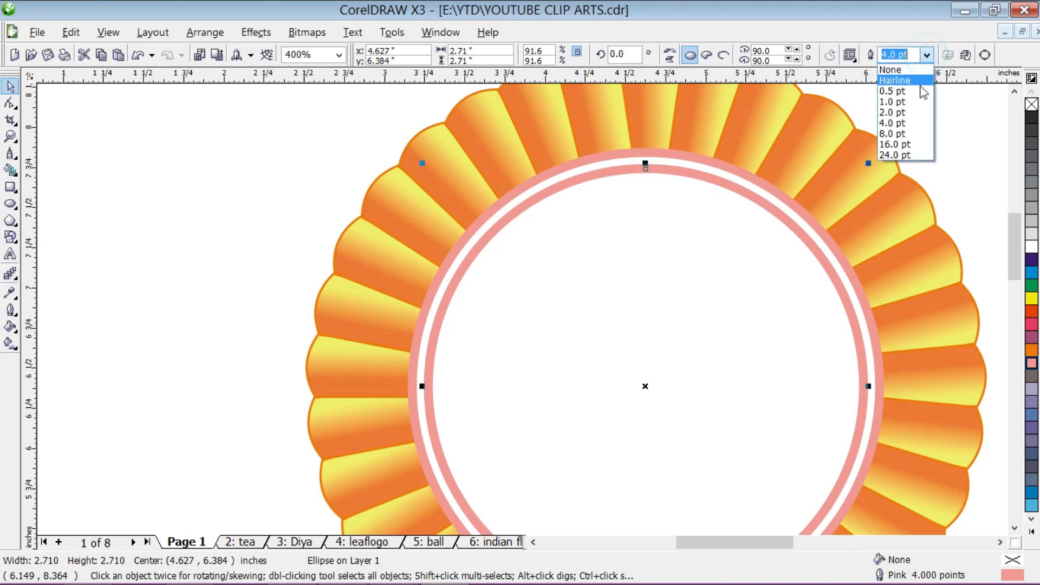
pyautogui.click(894, 123)
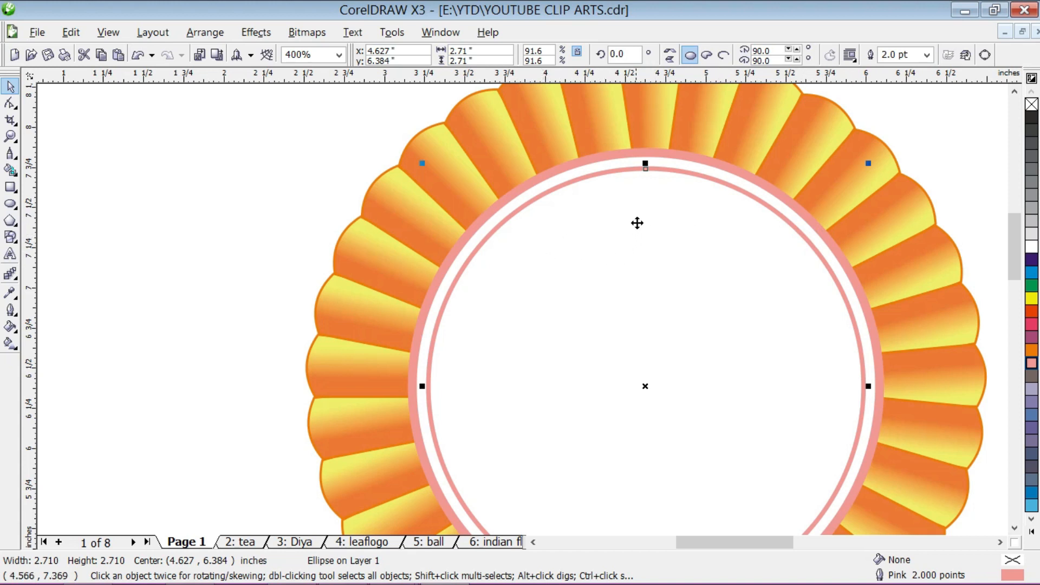
# Step: Apply a linear fountain fill to the inner circle, running straight down from its upper edge to below its centre
pyautogui.scroll(-1, 636, 230)
pyautogui.scroll(1, 515, 360)
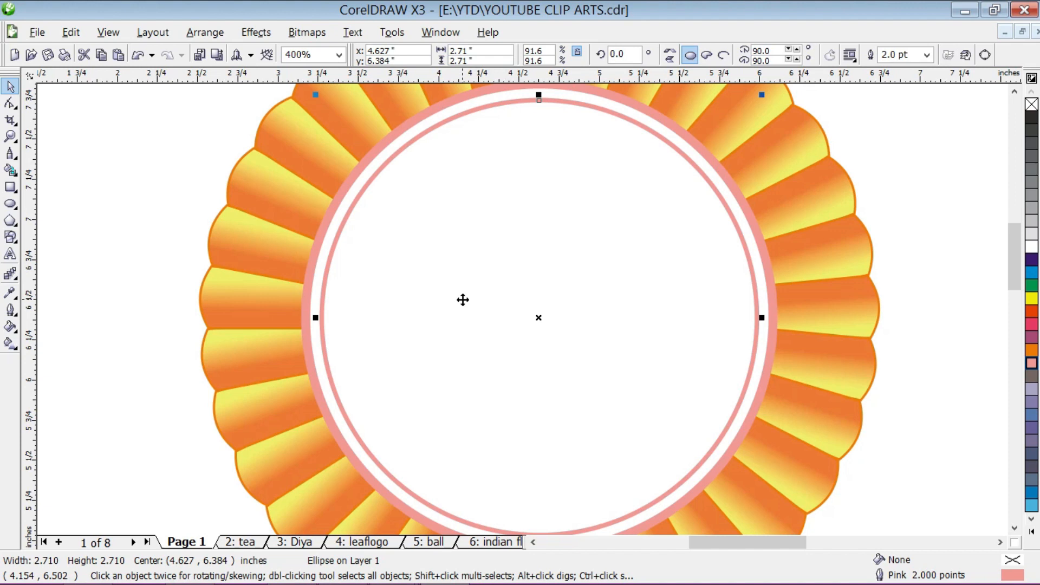
pyautogui.press('g')
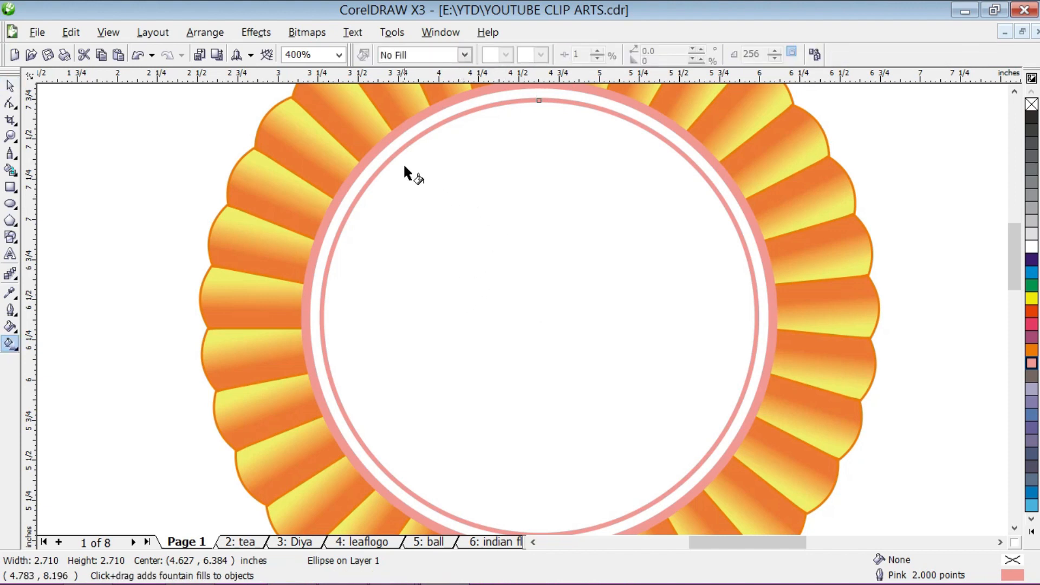
pyautogui.moveTo(539, 109); pyautogui.dragTo(542, 393)
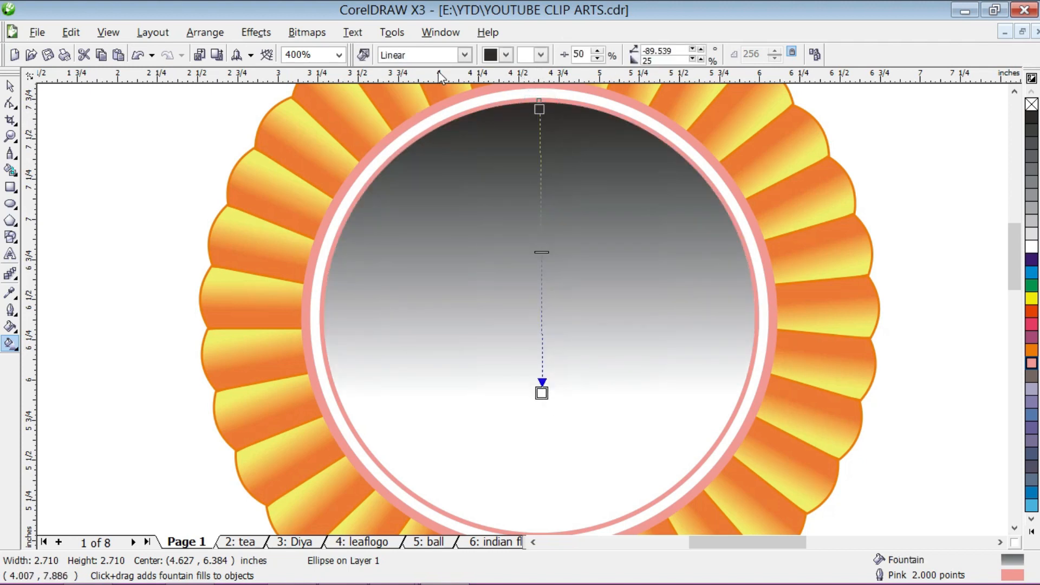
# Step: Colour the inner circle's gradient from deep yellow to orange and move its midpoint to 73 percent
pyautogui.click(506, 54)
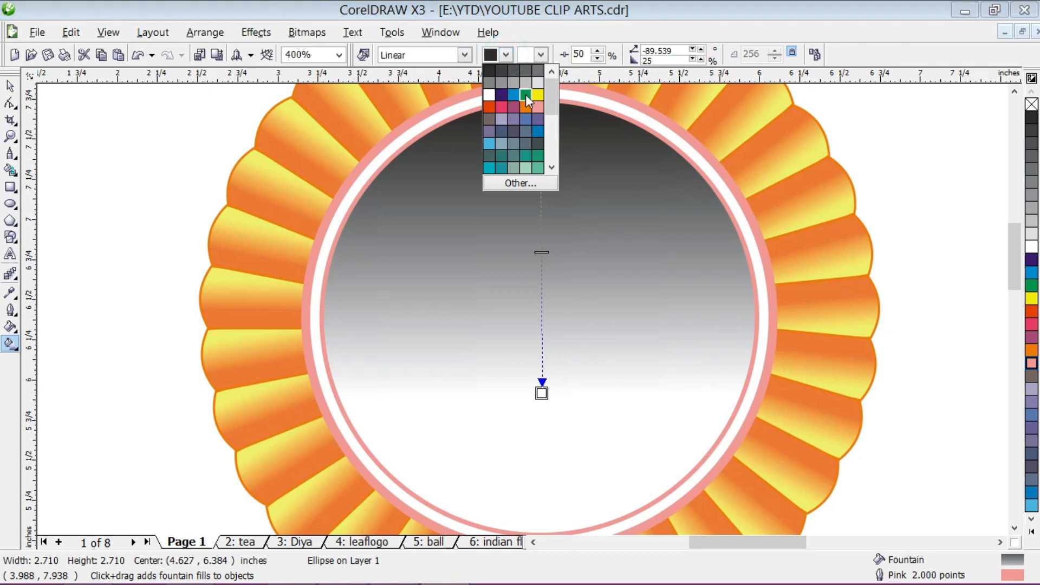
pyautogui.moveTo(551, 99); pyautogui.dragTo(556, 136)
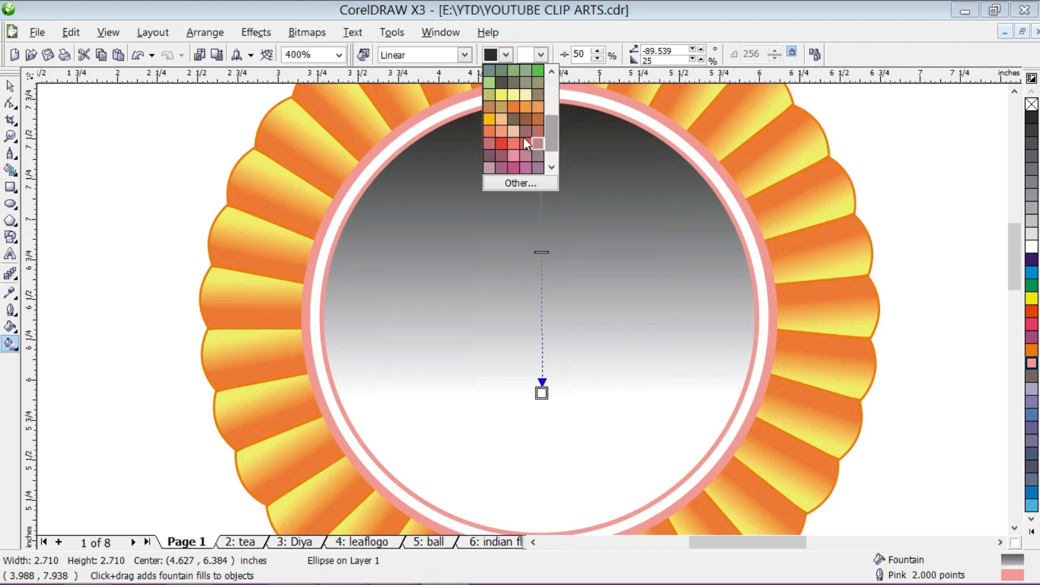
pyautogui.click(487, 120)
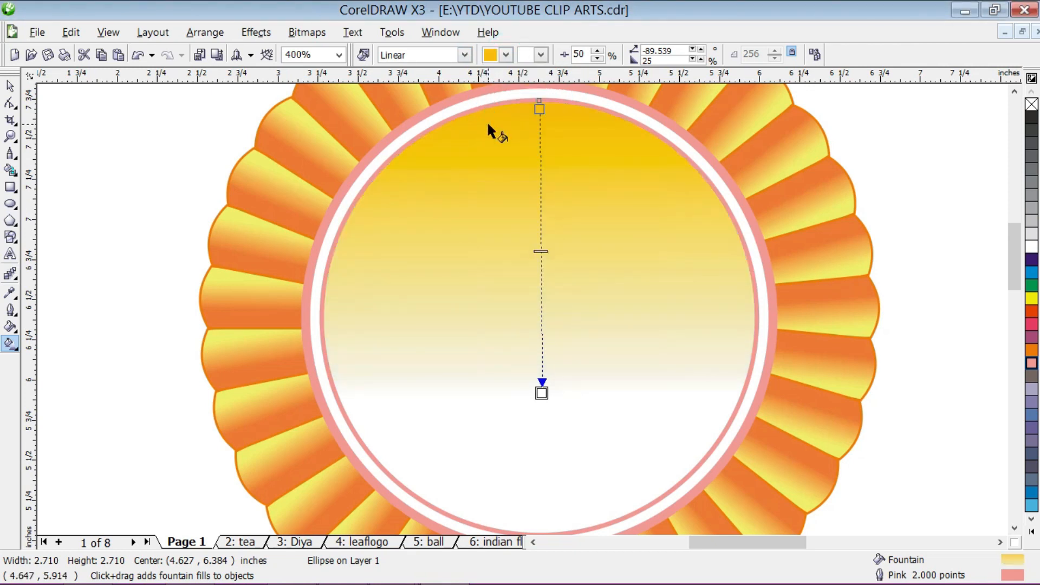
pyautogui.click(541, 54)
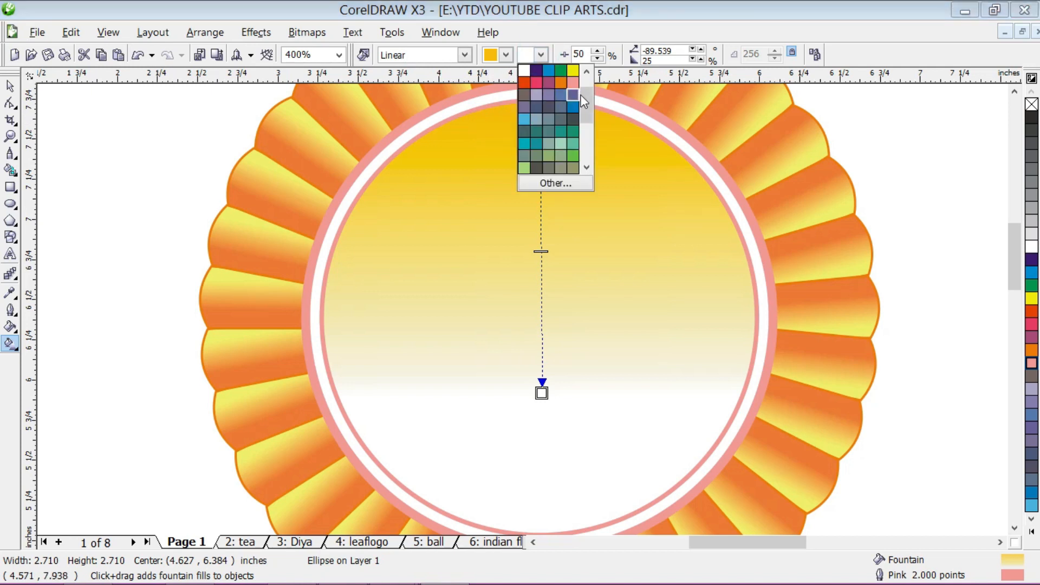
pyautogui.click(561, 81)
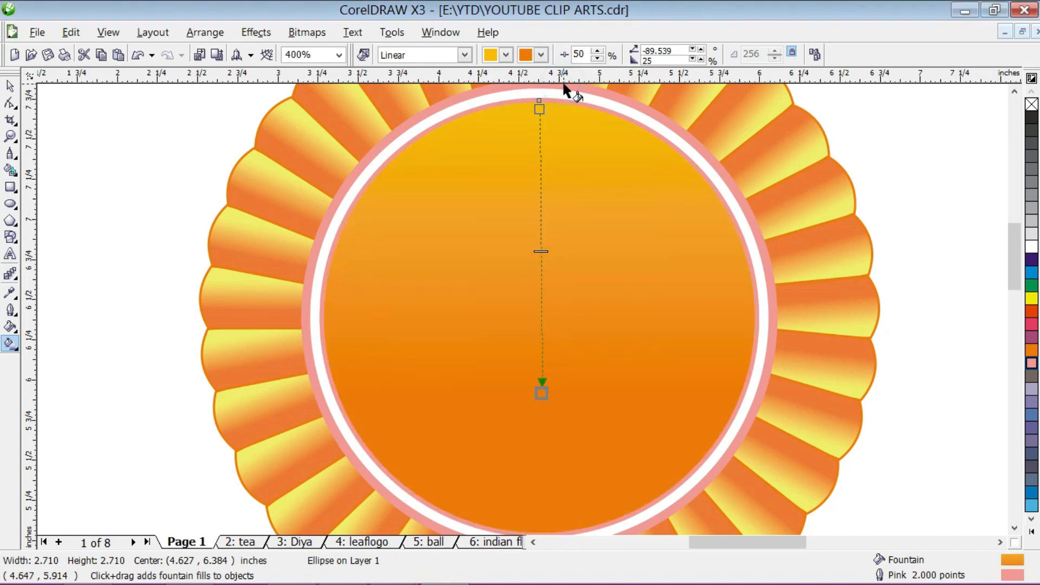
pyautogui.moveTo(541, 251); pyautogui.dragTo(542, 318)
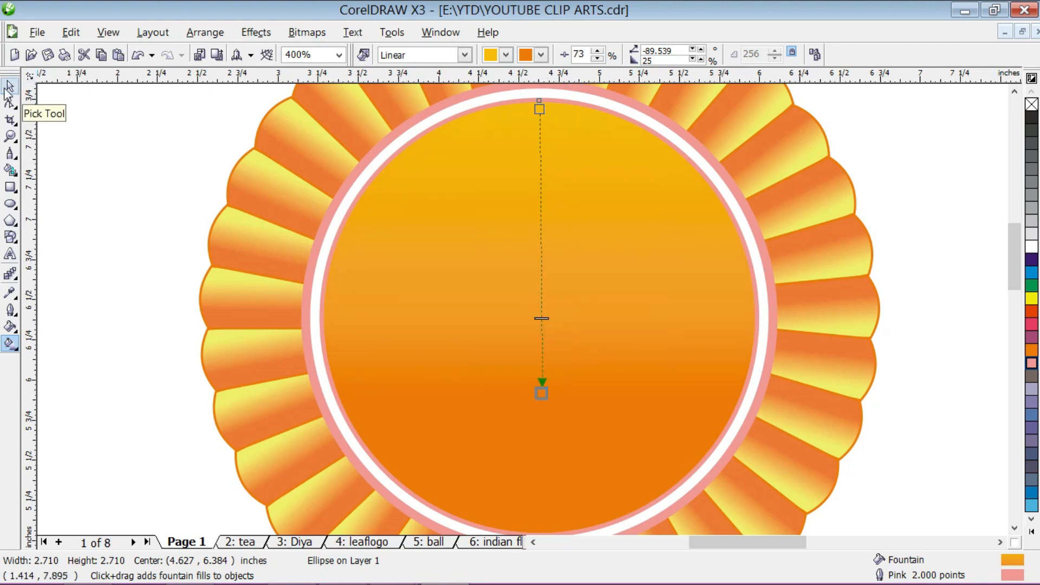
pyautogui.click(10, 85)
# Step: Try peach as the gradient's start colour, change it to pale yellow, and move the midpoint back to 52 percent
pyautogui.scroll(-2, 525, 337)
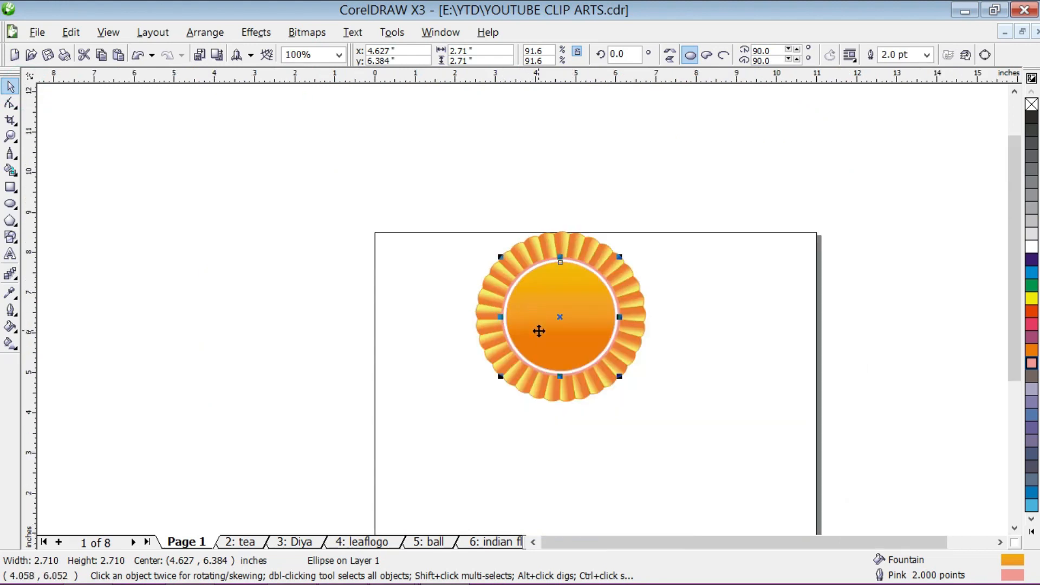
pyautogui.scroll(1, 538, 328)
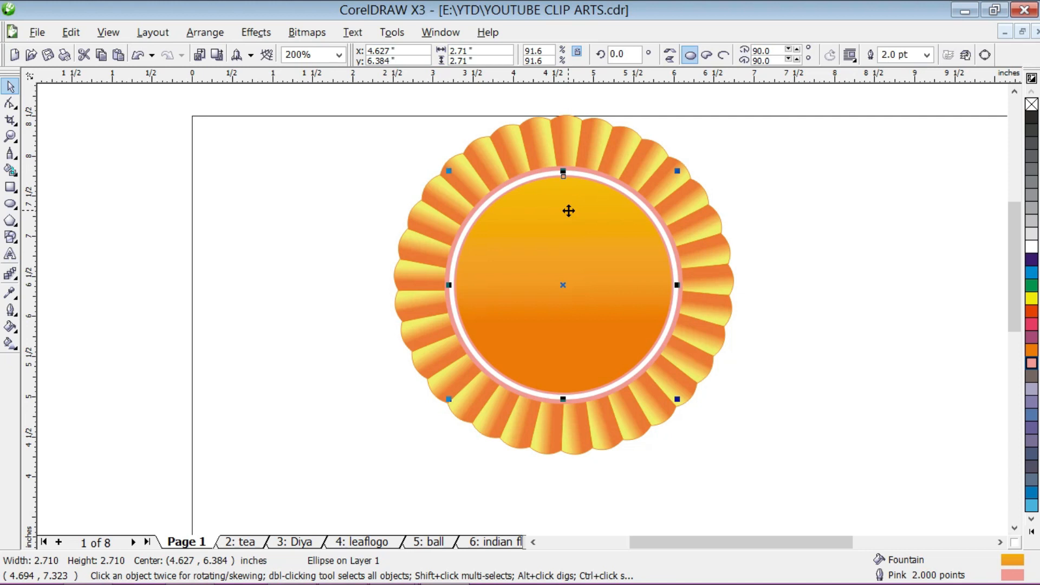
pyautogui.press('g')
pyautogui.click(506, 54)
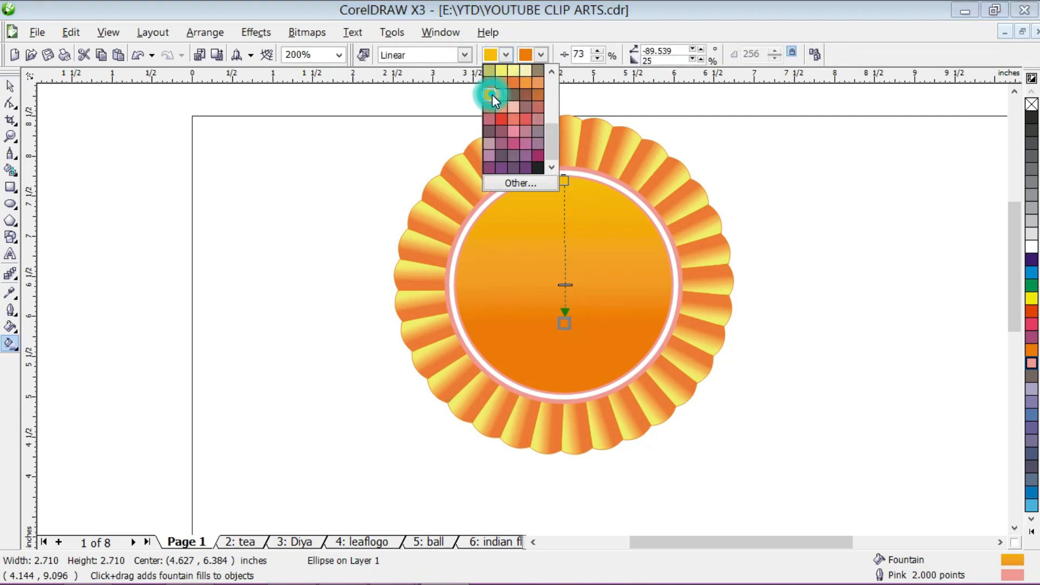
pyautogui.click(491, 95)
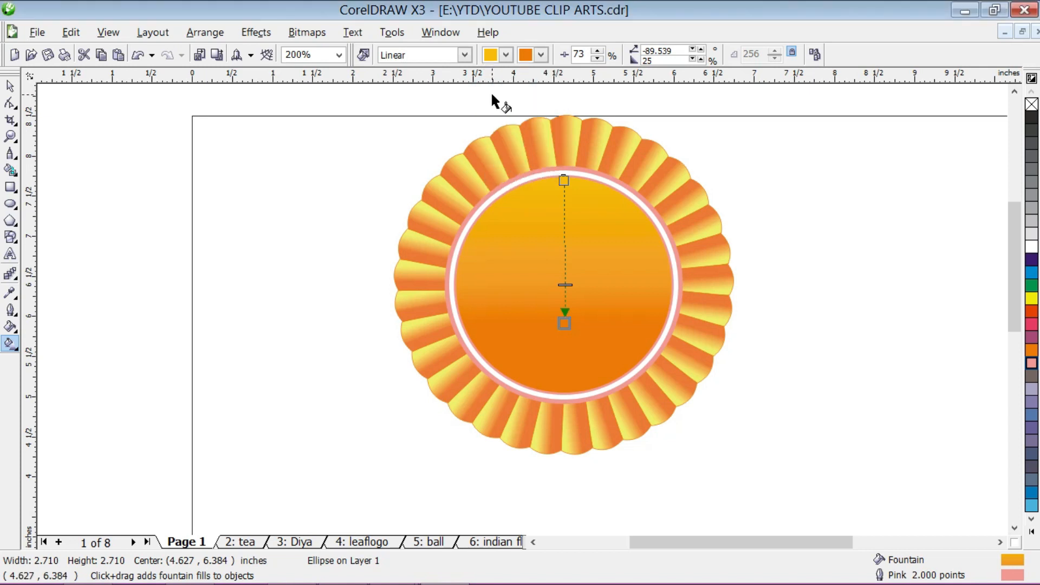
pyautogui.click(506, 55)
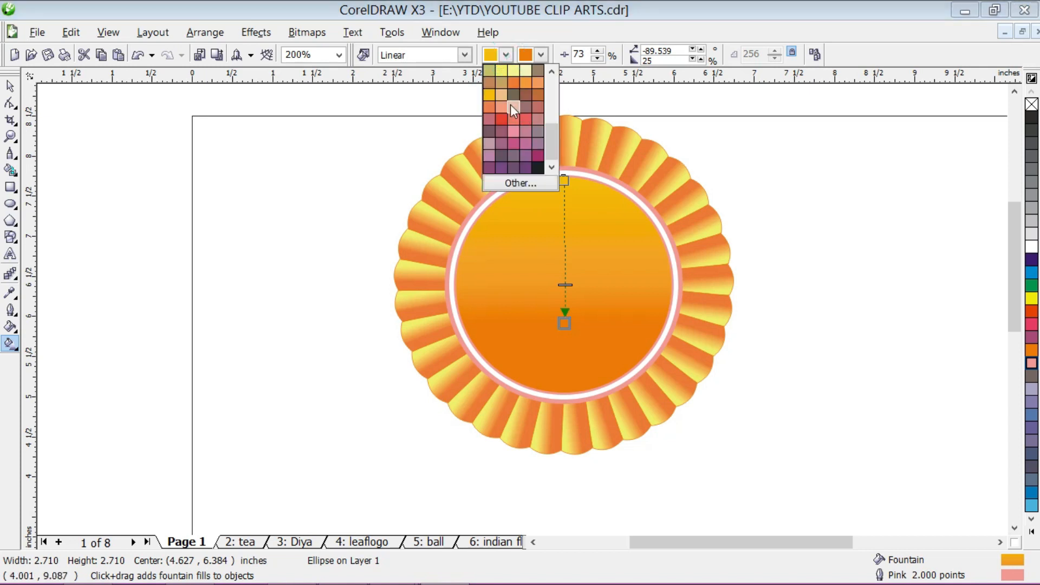
pyautogui.click(502, 95)
pyautogui.click(507, 56)
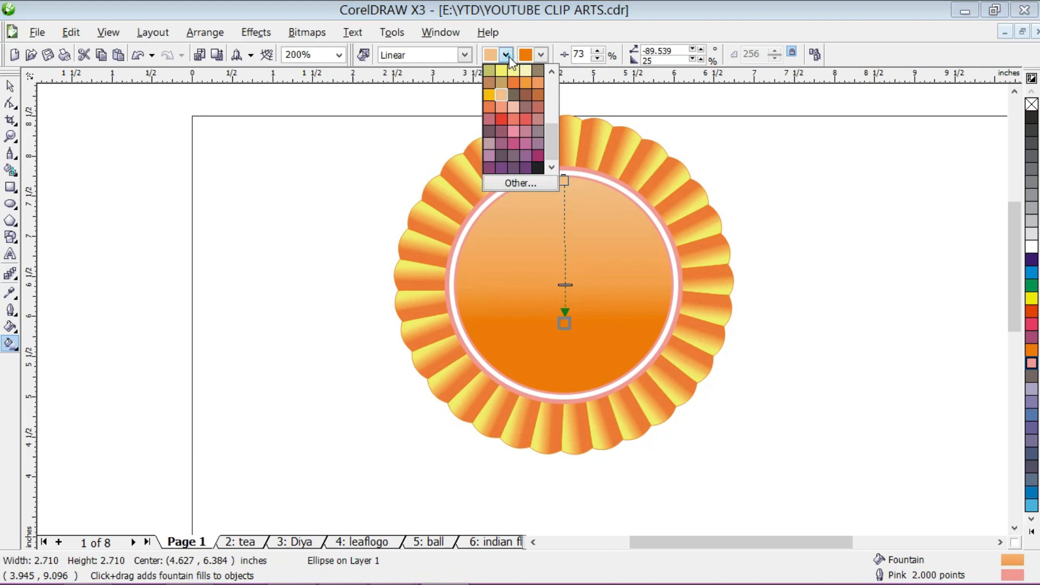
pyautogui.click(512, 70)
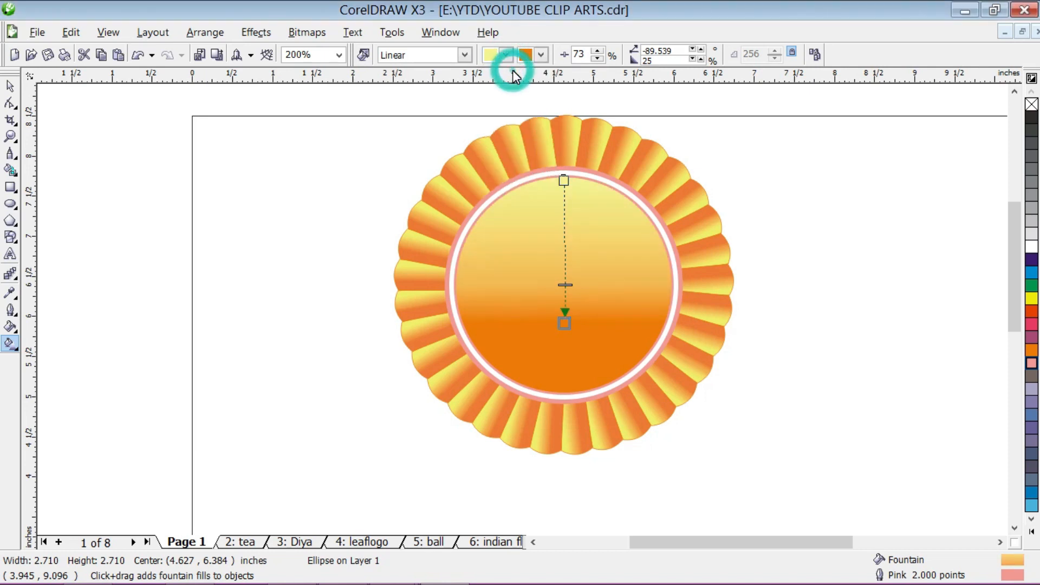
pyautogui.moveTo(565, 285); pyautogui.dragTo(564, 226)
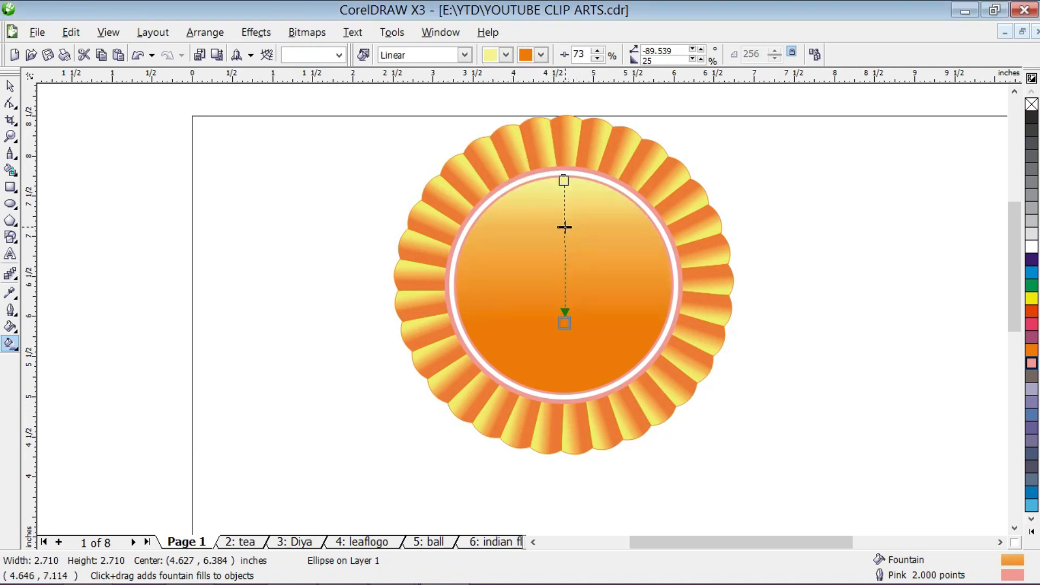
pyautogui.click(9, 86)
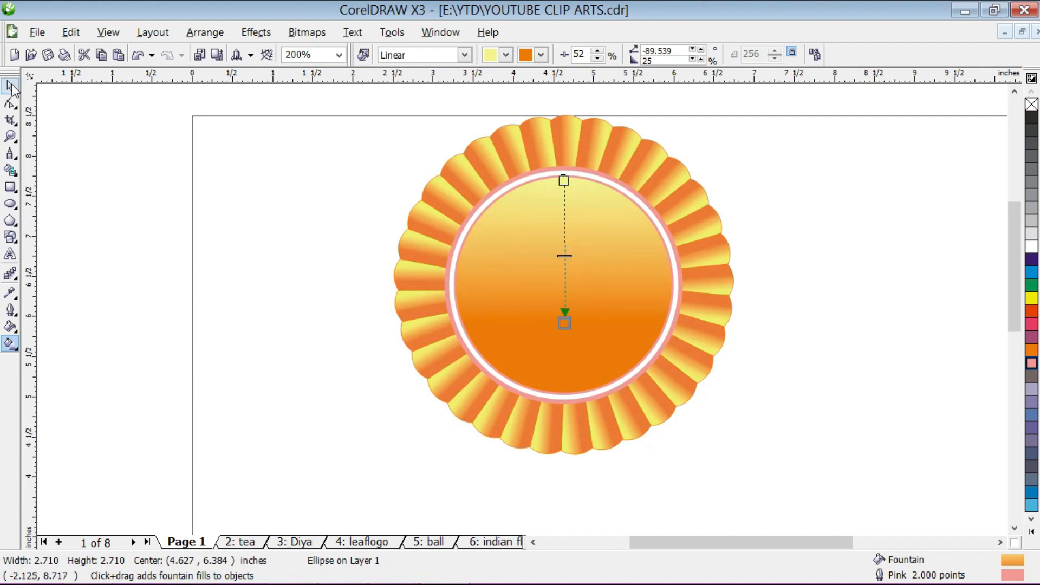
# Step: Deselect the inner circle and examine the whole petal badge with its gradient centre
pyautogui.click(301, 234)
pyautogui.scroll(-1, 602, 351)
pyautogui.scroll(1, 522, 305)
pyautogui.scroll(-1, 522, 304)
pyautogui.scroll(1, 521, 303)
pyautogui.scroll(-1, 521, 305)
pyautogui.scroll(1, 521, 305)
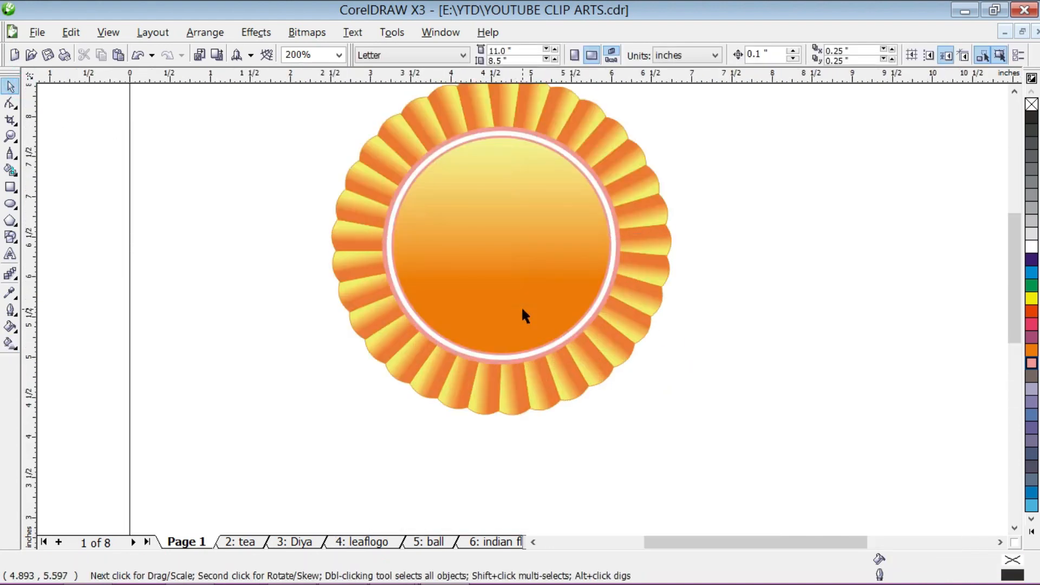
pyautogui.scroll(-1, 521, 306)
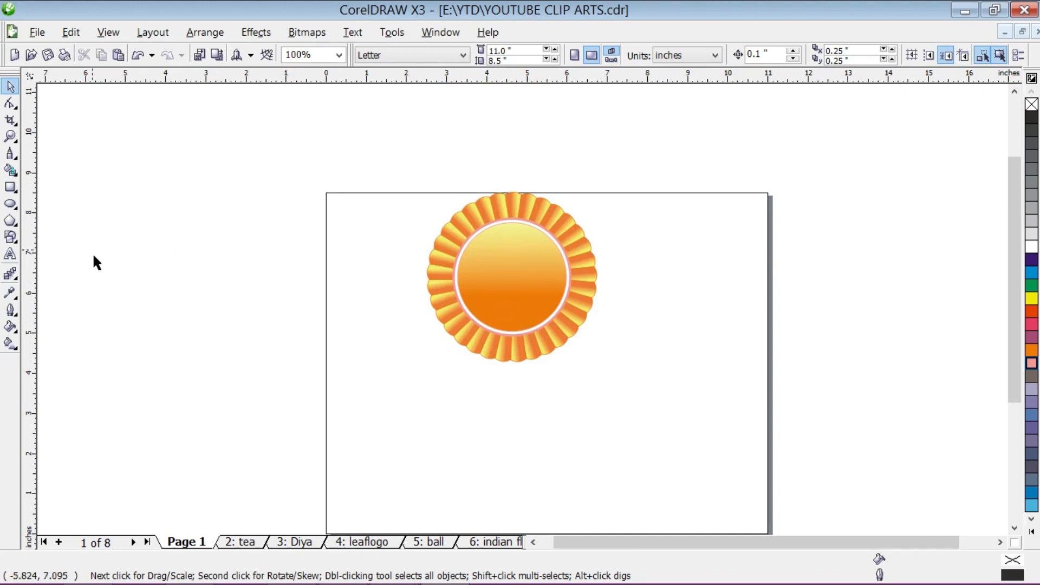
# Step: Draw a closed straight-sided ribbon shape about 0.47 by 1.39 inches below the badge, with a V notch in its upper end
pyautogui.click(10, 187)
pyautogui.scroll(1, 525, 309)
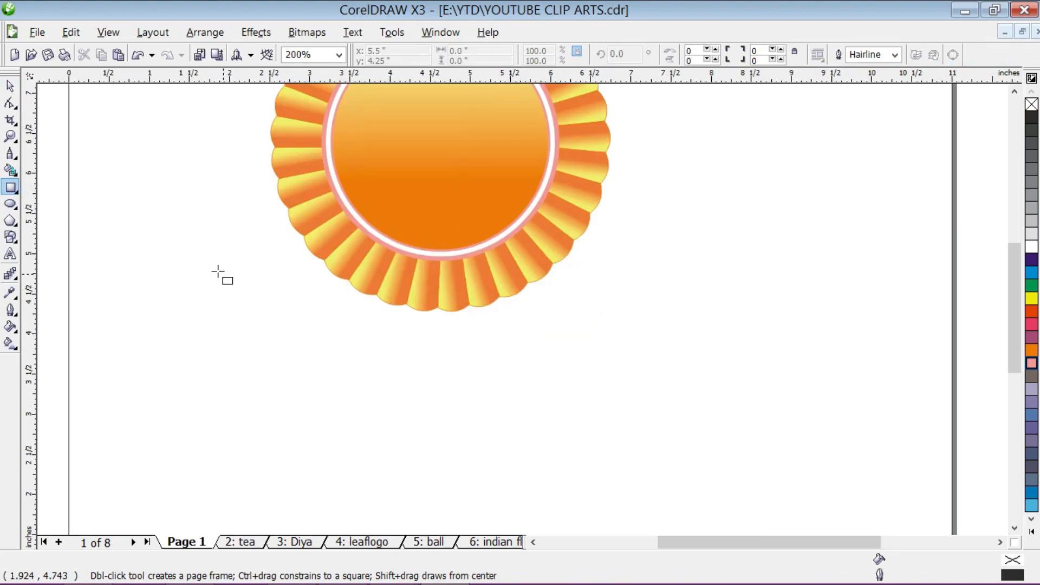
pyautogui.click(11, 155)
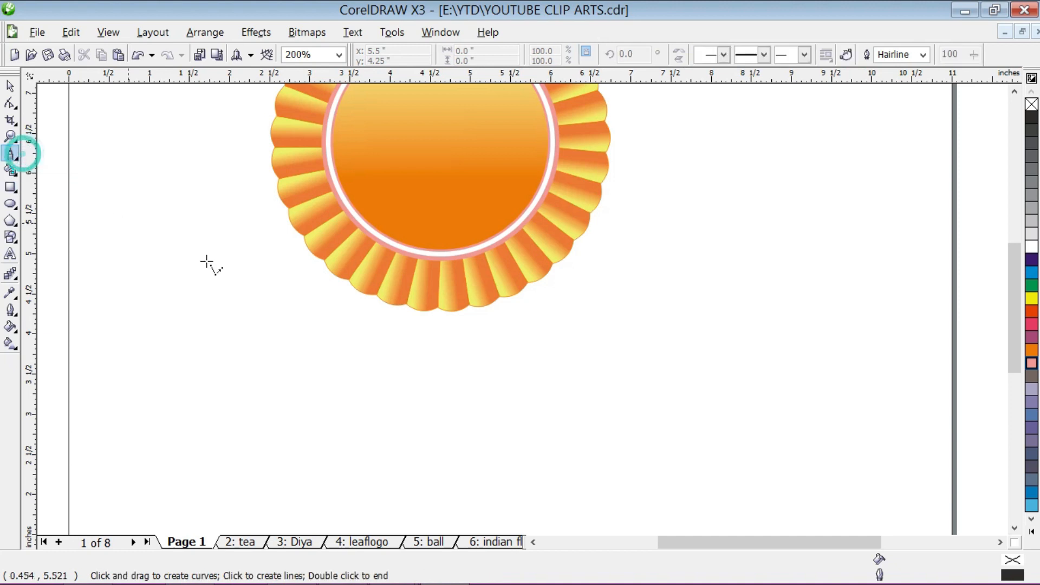
pyautogui.click(521, 352)
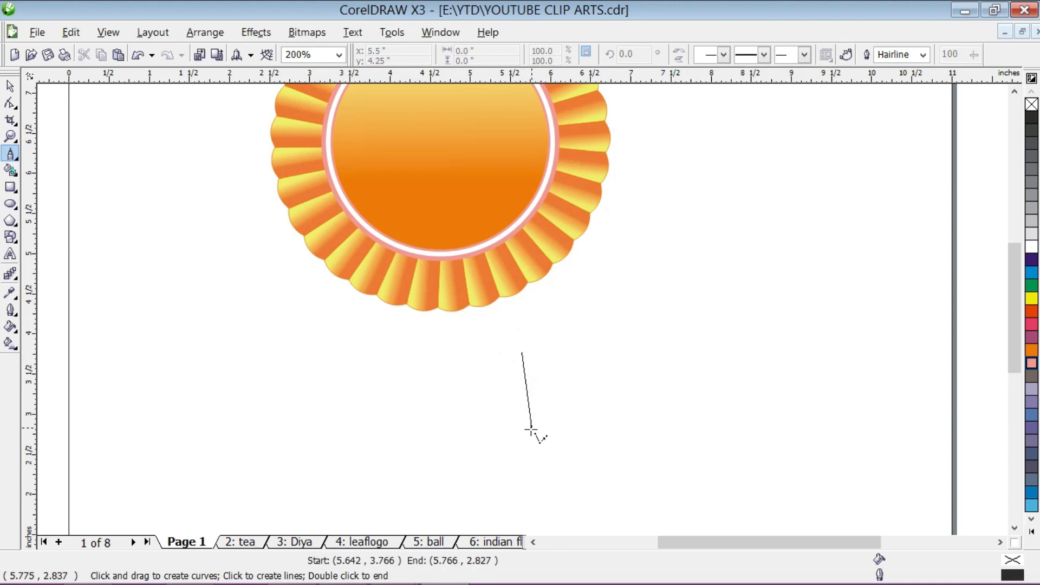
pyautogui.click(522, 462)
pyautogui.click(561, 463)
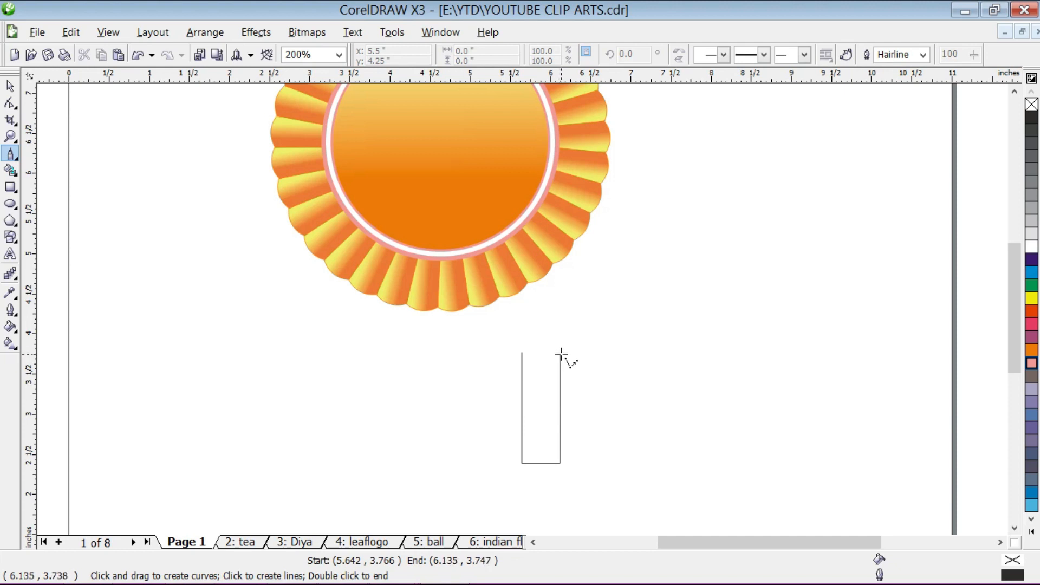
pyautogui.click(561, 353)
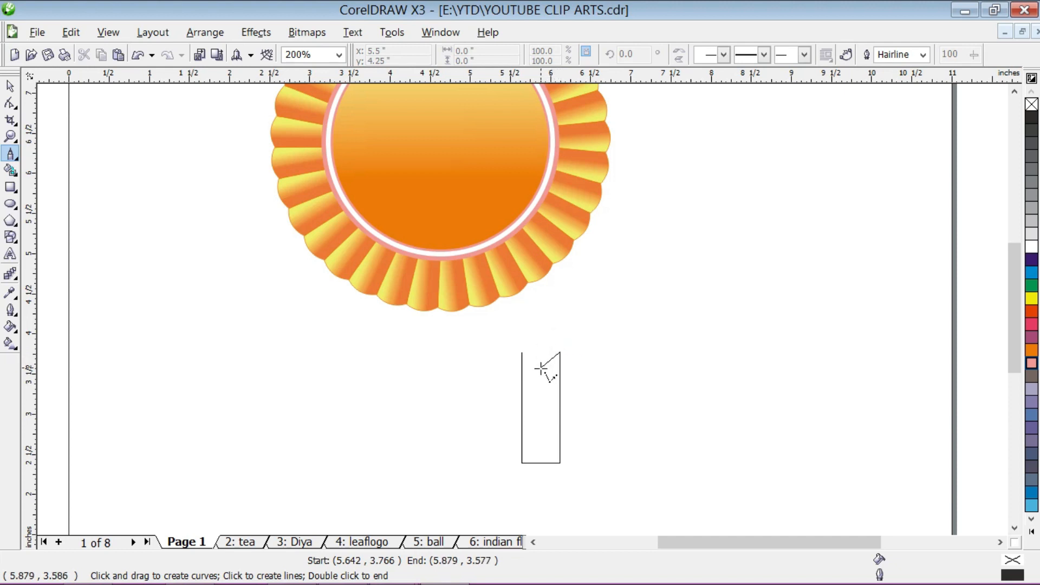
pyautogui.click(542, 370)
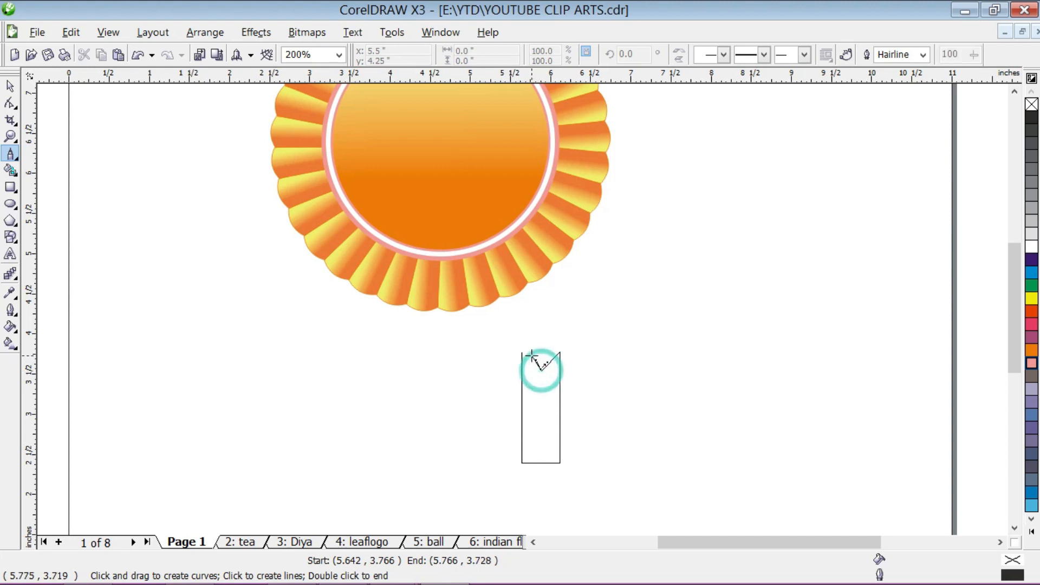
pyautogui.click(522, 352)
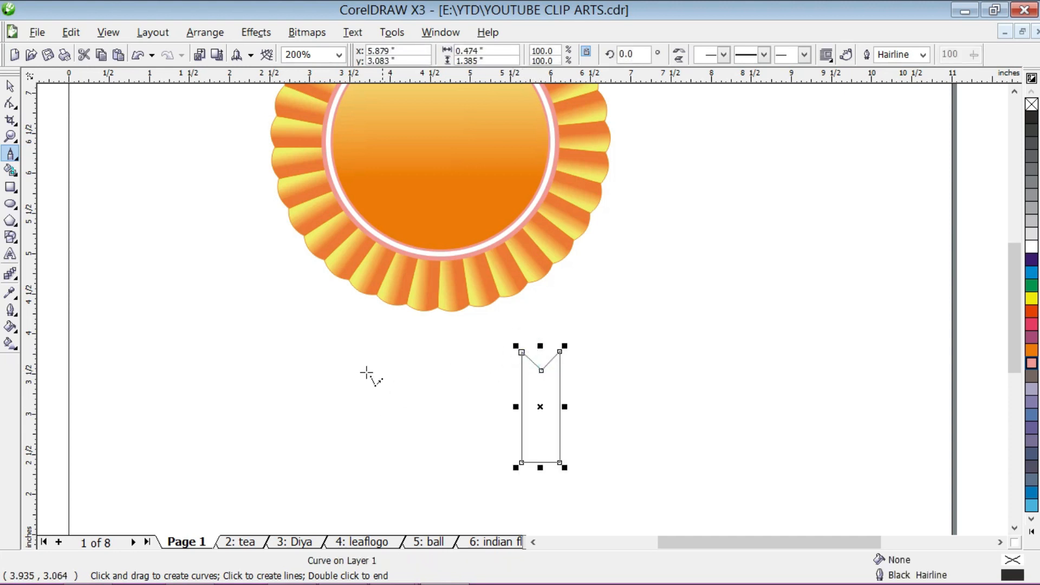
pyautogui.click(10, 86)
# Step: Scale the ribbon shape up proportionally from its lower corner to about 0.51 by 1.48 inches
pyautogui.scroll(1, 351, 389)
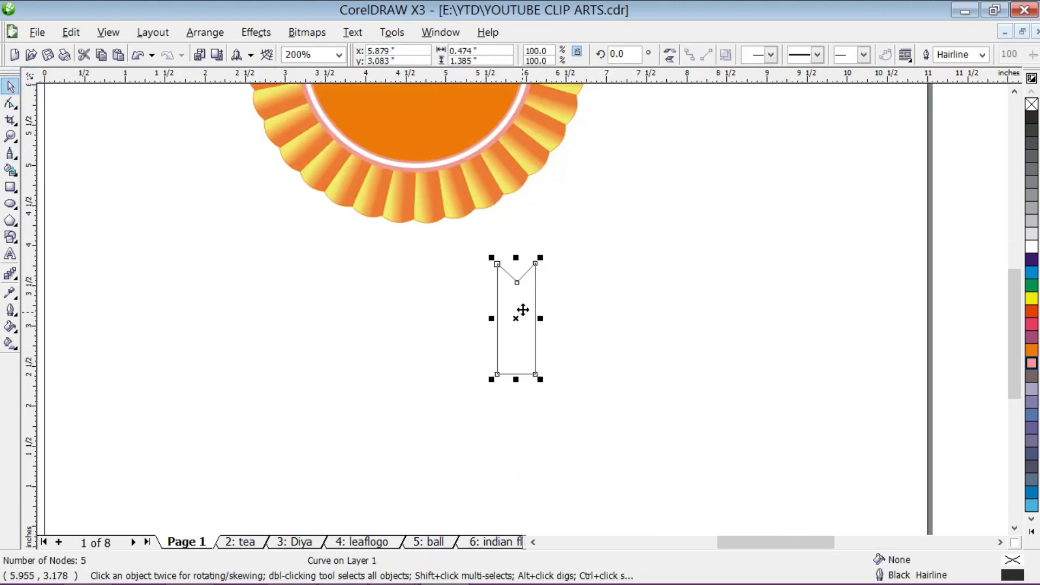
pyautogui.click(528, 346)
pyautogui.click(547, 428)
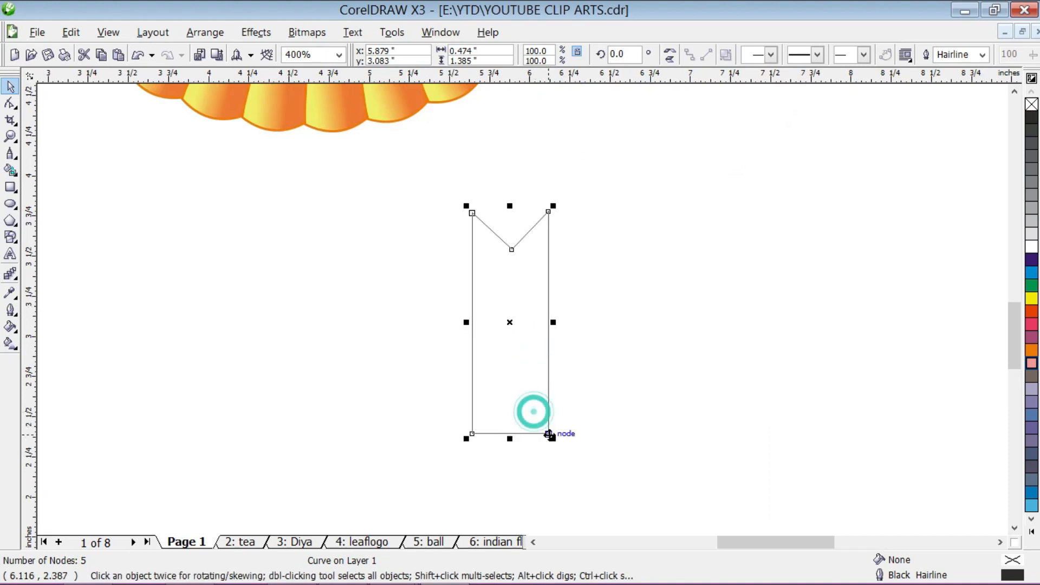
pyautogui.moveTo(550, 433); pyautogui.dragTo(560, 453)
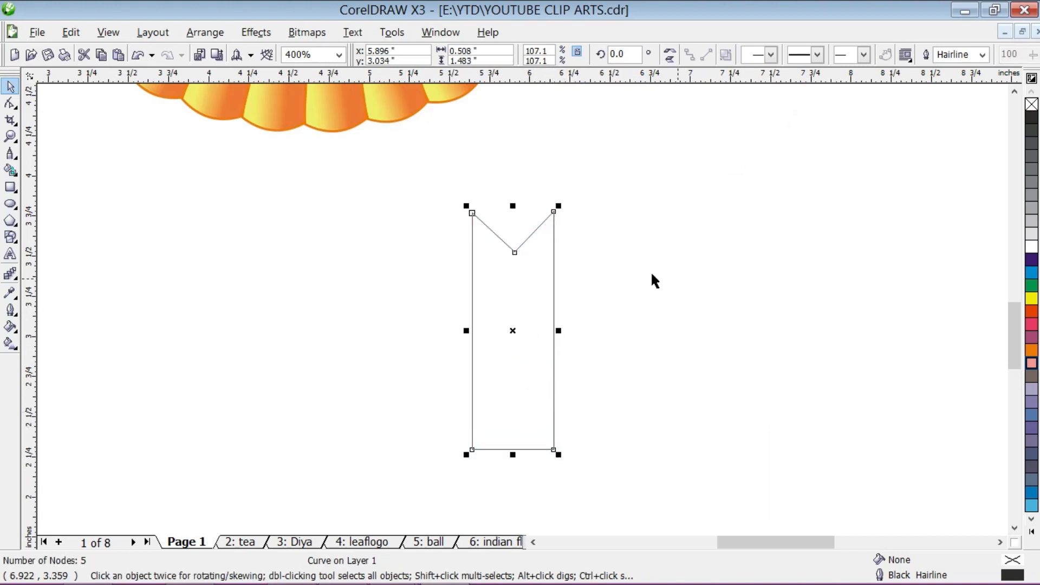
# Step: Fill the ribbon shape with Orange and mirror it vertically so the notch points down
pyautogui.click(1032, 350)
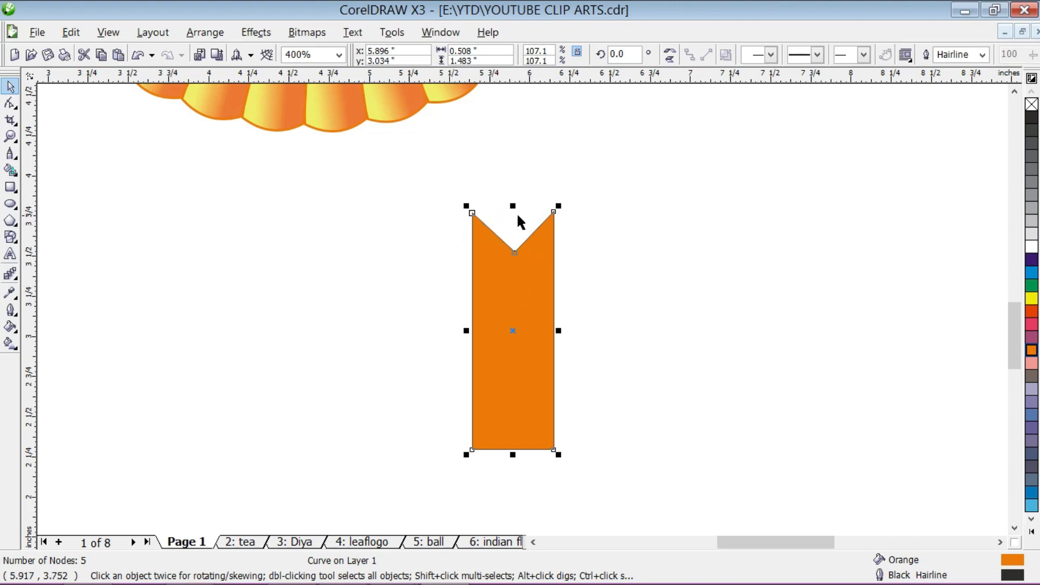
pyautogui.click(670, 57)
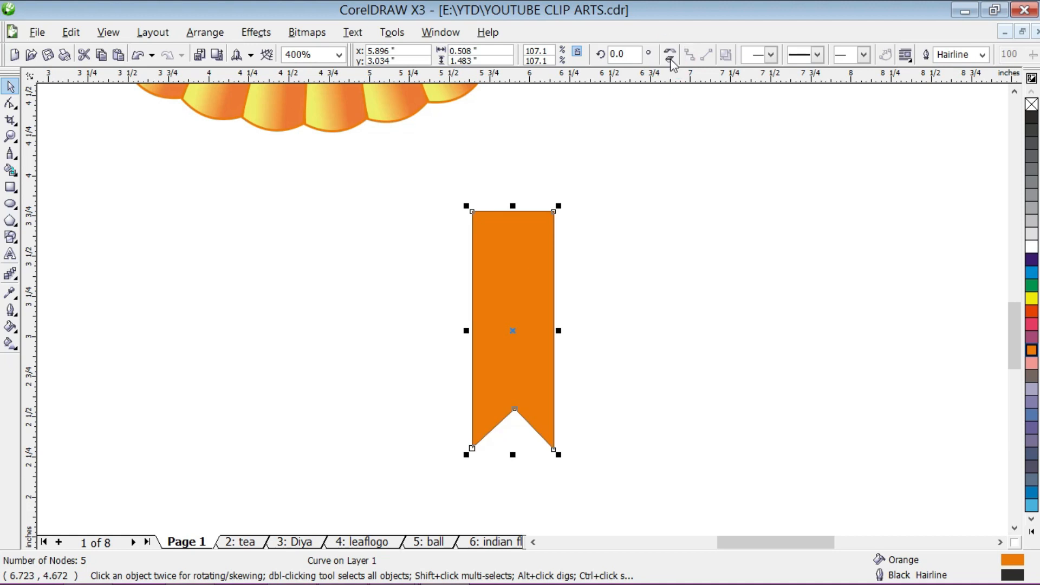
# Step: Rotate the ribbon shape by 30 degrees and move it onto the badge's lower right edge
pyautogui.click(634, 54)
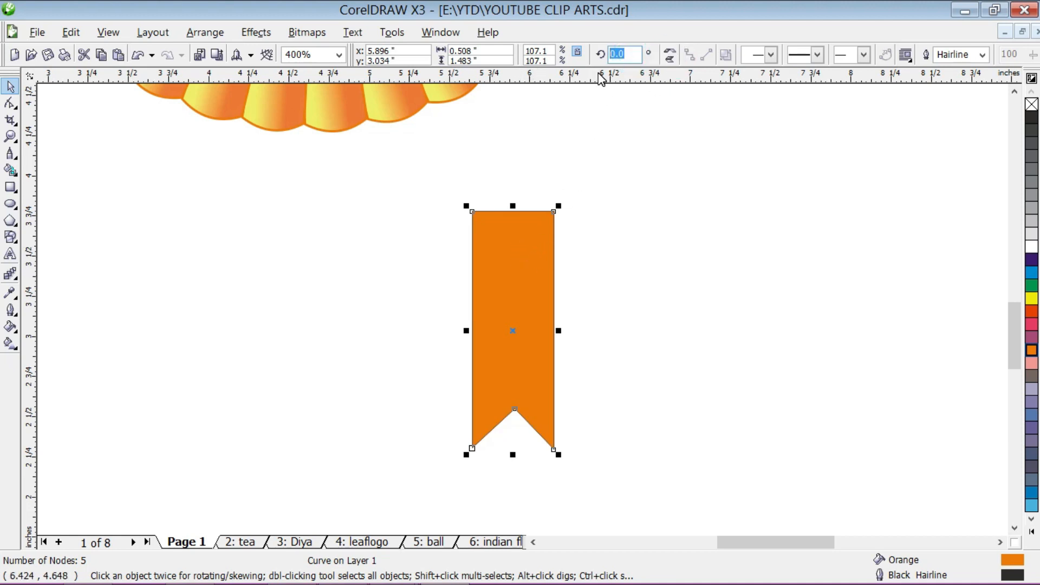
pyautogui.write('30')
pyautogui.press('Return')
pyautogui.scroll(-2, 539, 176)
pyautogui.moveTo(535, 366); pyautogui.dragTo(497, 281)
pyautogui.scroll(2, 525, 309)
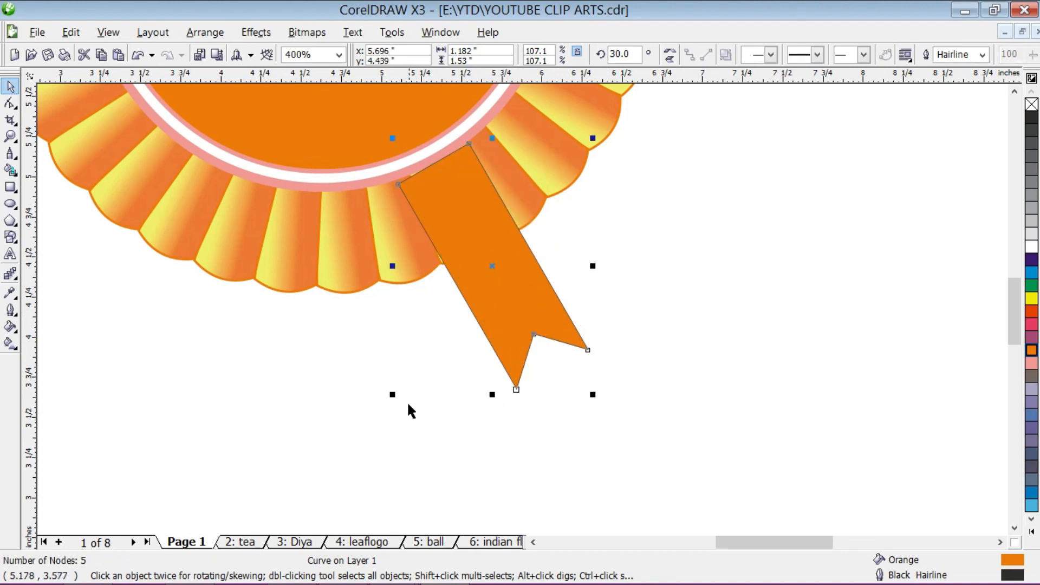
# Step: Enlarge the rotated ribbon proportionally from its centre to about 1.29 by 1.67 inches and shift it slightly right and down
pyautogui.moveTo(394, 396); pyautogui.dragTo(386, 434)
pyautogui.moveTo(492, 396)
pyautogui.mouseDown()
pyautogui.moveTo(490, 418)
pyautogui.moveTo(491, 399)
pyautogui.mouseUp()
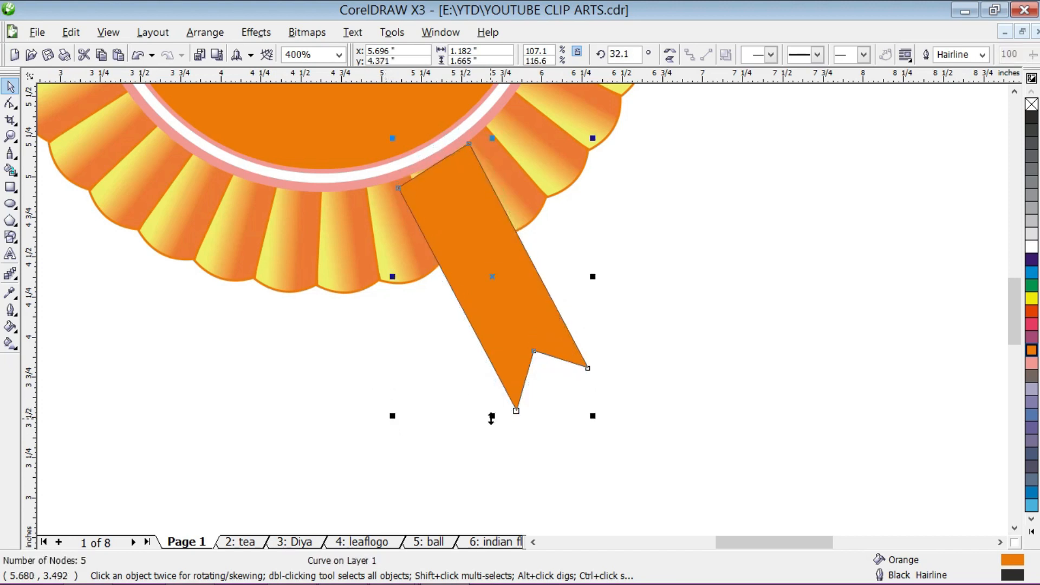
pyautogui.moveTo(395, 396); pyautogui.dragTo(385, 478)
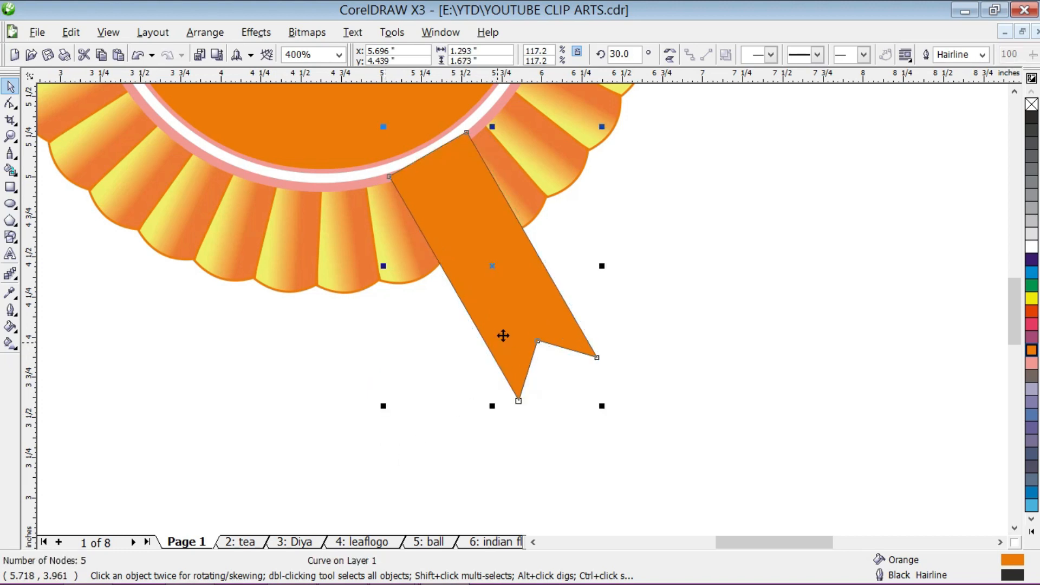
pyautogui.moveTo(516, 295); pyautogui.dragTo(524, 292)
pyautogui.scroll(1, 518, 289)
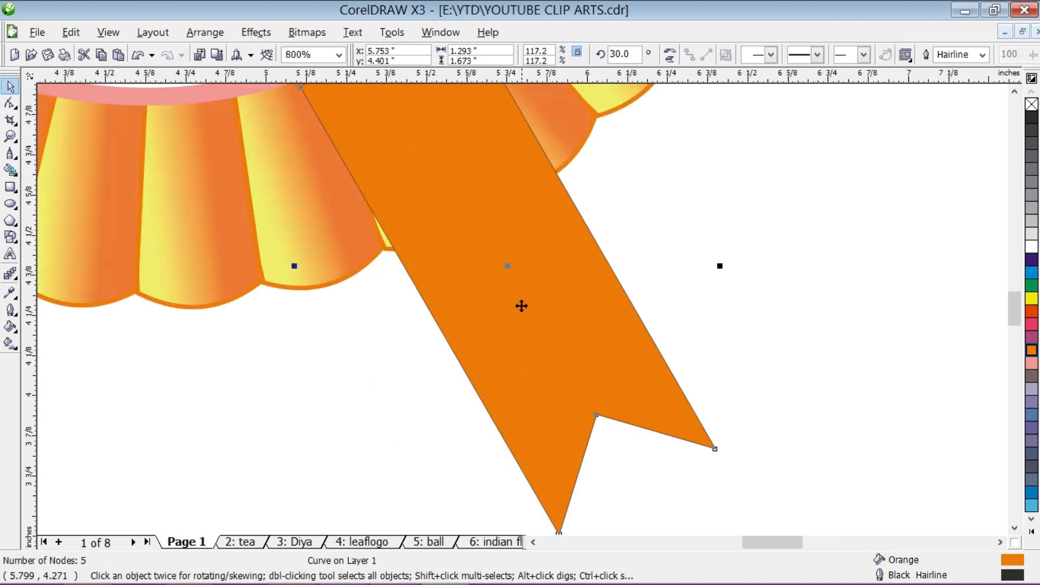
pyautogui.click(514, 288)
pyautogui.scroll(-2, 514, 287)
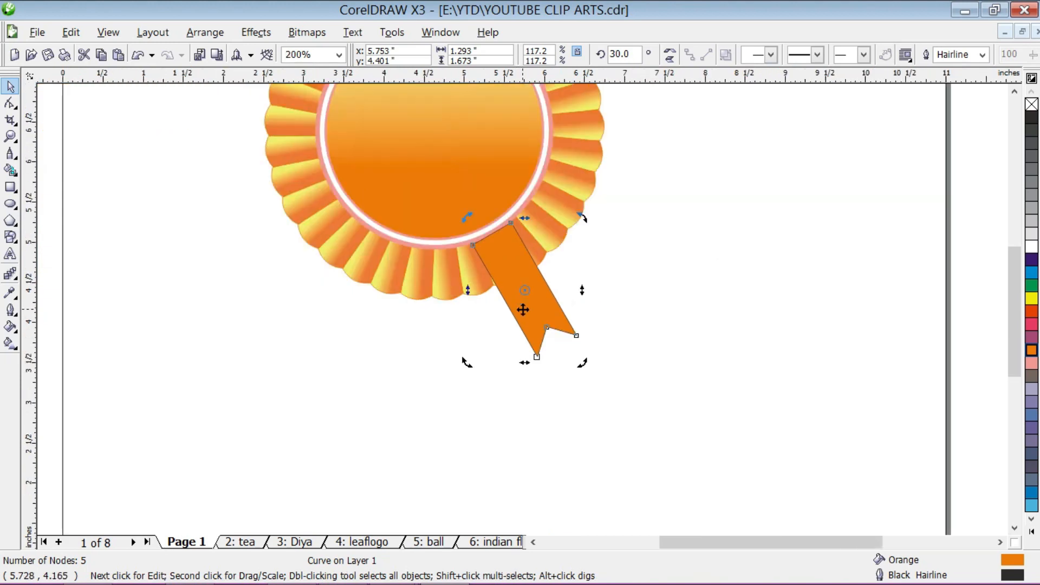
# Step: Duplicate the ribbon and shift the copy 1.5 inches to the left in 0.1-inch nudges
pyautogui.scroll(-1, 516, 298)
pyautogui.press('KP_Add')
pyautogui.press('Left')
pyautogui.press('Left')
pyautogui.press('Left')
pyautogui.press('Left')
pyautogui.press('Left')
pyautogui.press('Left')
pyautogui.press('Left')
pyautogui.press('Left')
pyautogui.press('Left')
pyautogui.press('Left')
pyautogui.press('Left')
pyautogui.press('Left')
pyautogui.press('Left')
pyautogui.press('Left')
pyautogui.press('Left')
pyautogui.press('Left')
pyautogui.press('Left')
pyautogui.press('Left')
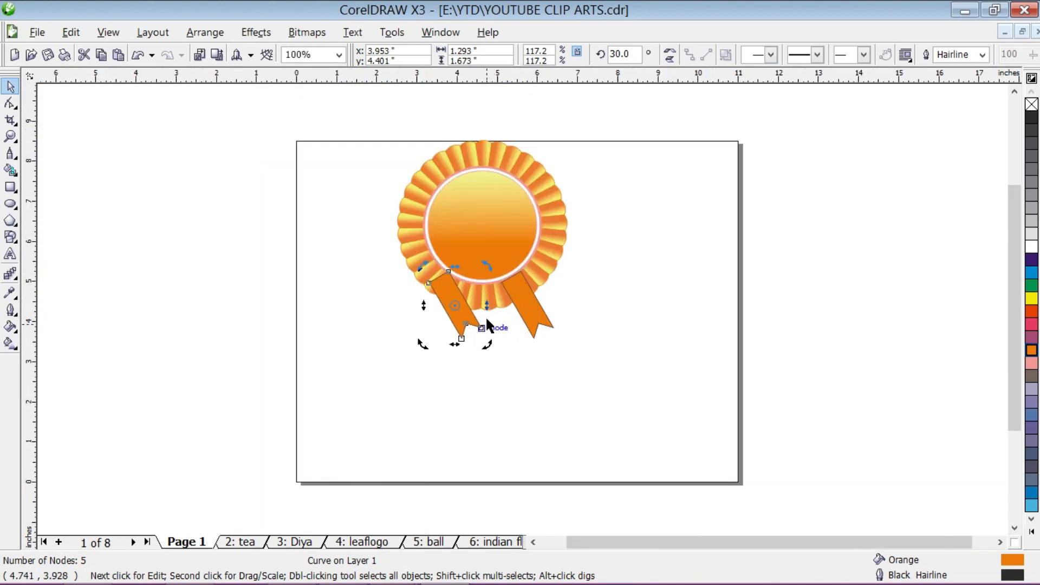
pyautogui.press('Right')
pyautogui.press('Right')
pyautogui.press('Right')
pyautogui.scroll(1, 536, 301)
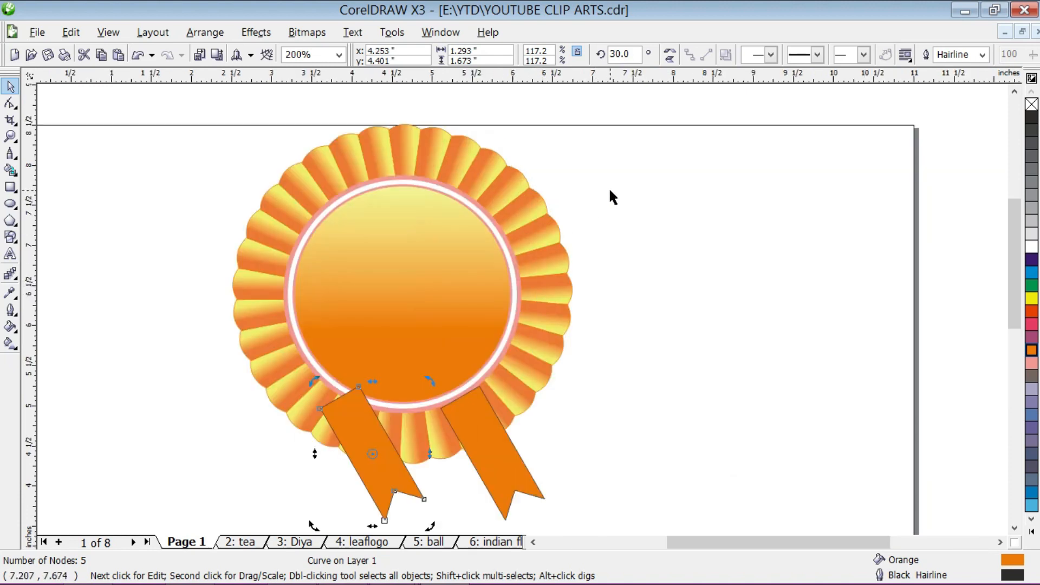
pyautogui.scroll(-1, 612, 201)
pyautogui.scroll(1, 566, 244)
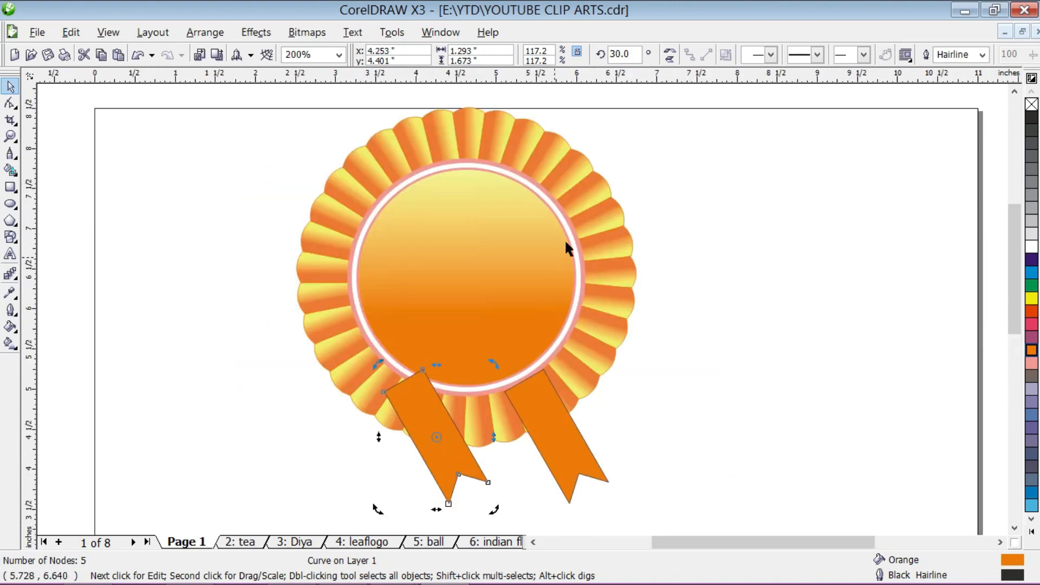
# Step: Mirror the ribbon copy so it slants down to the left with its notch facing down, and move it onto the badge's lower left edge
pyautogui.click(672, 59)
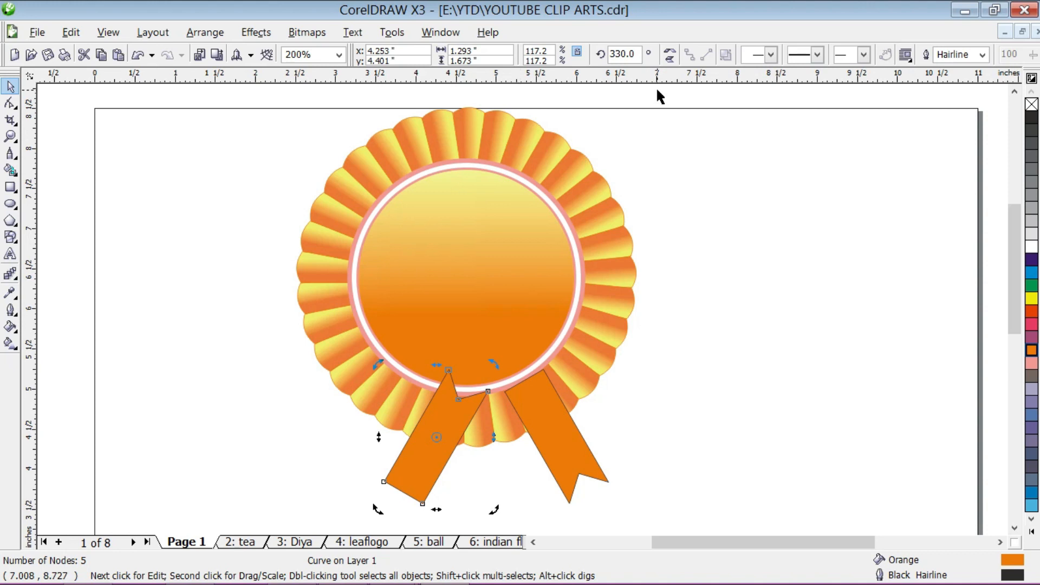
pyautogui.click(670, 54)
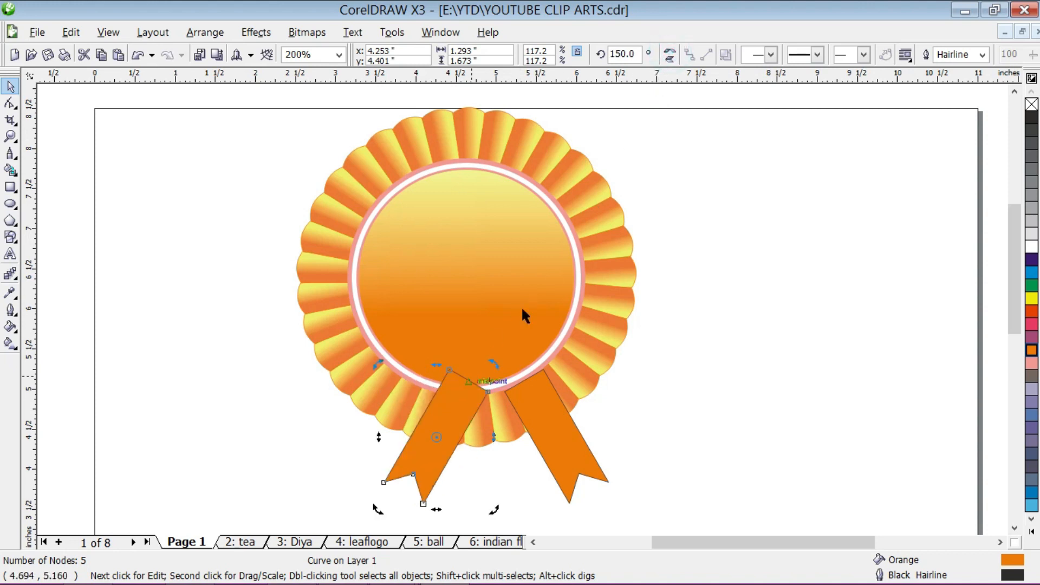
pyautogui.scroll(1, 521, 306)
pyautogui.moveTo(475, 389); pyautogui.dragTo(394, 405)
pyautogui.click(378, 402)
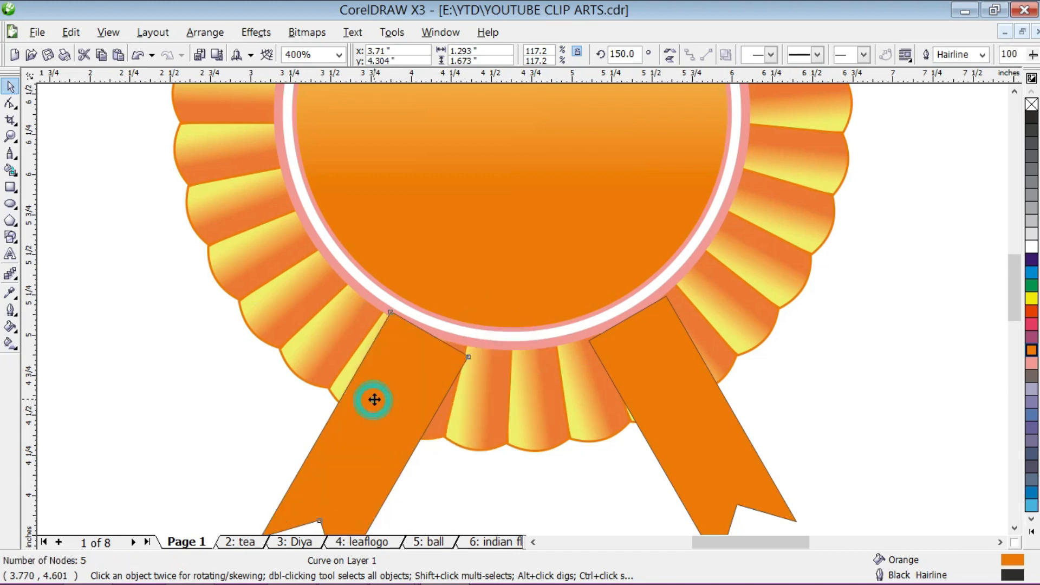
pyautogui.scroll(-2, 541, 304)
pyautogui.scroll(2, 530, 329)
# Step: Move the two ribbon tails slightly closer together below the badge centre
pyautogui.moveTo(523, 291); pyautogui.dragTo(531, 278)
pyautogui.moveTo(787, 268); pyautogui.dragTo(757, 278)
pyautogui.scroll(-1, 437, 307)
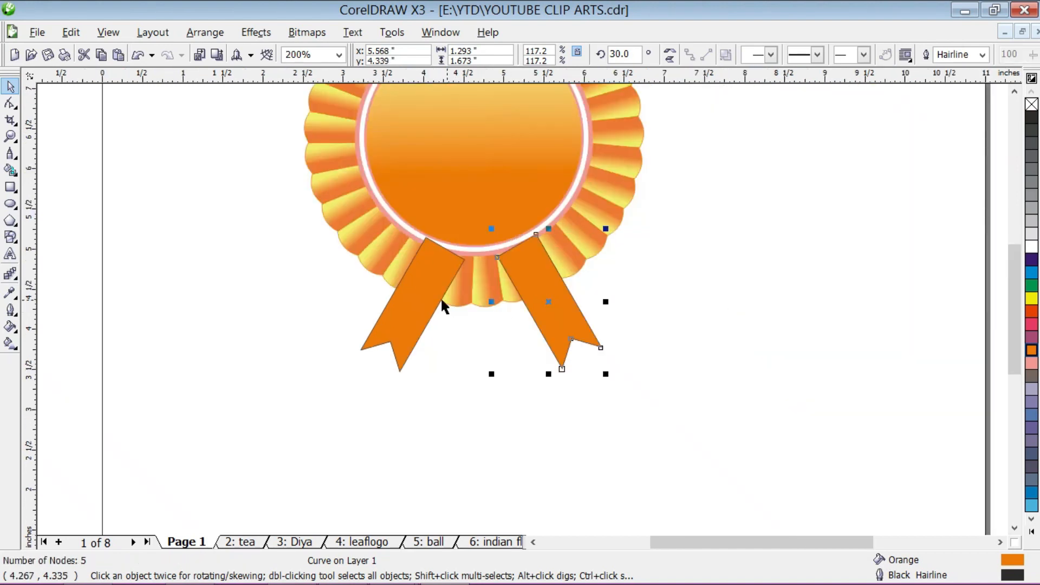
# Step: Send both ribbon tails to the back, behind the petals
pyautogui.scroll(1, 523, 310)
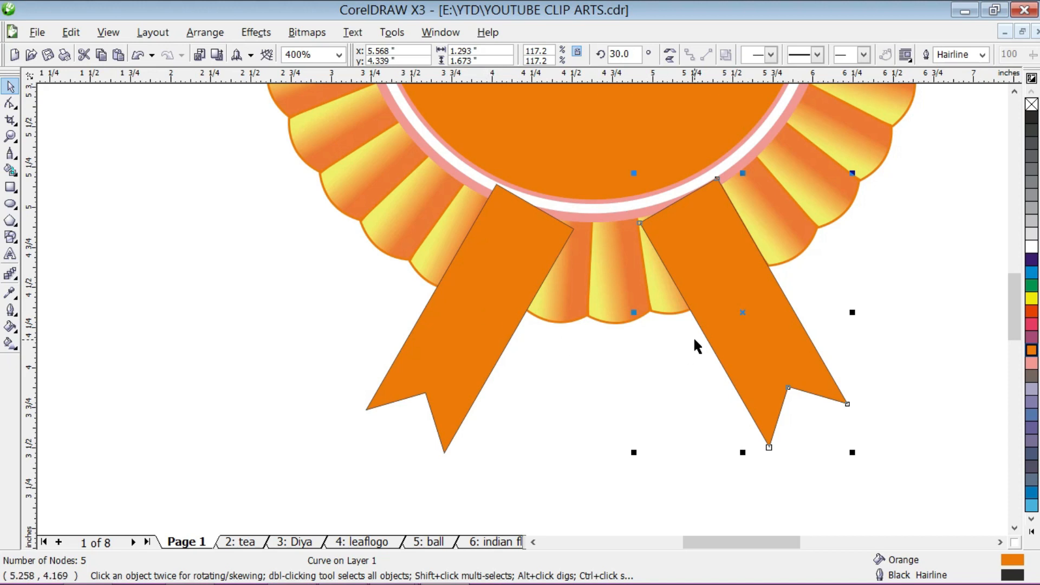
pyautogui.hotkey('shift', 'pagedown')
pyautogui.click(504, 316)
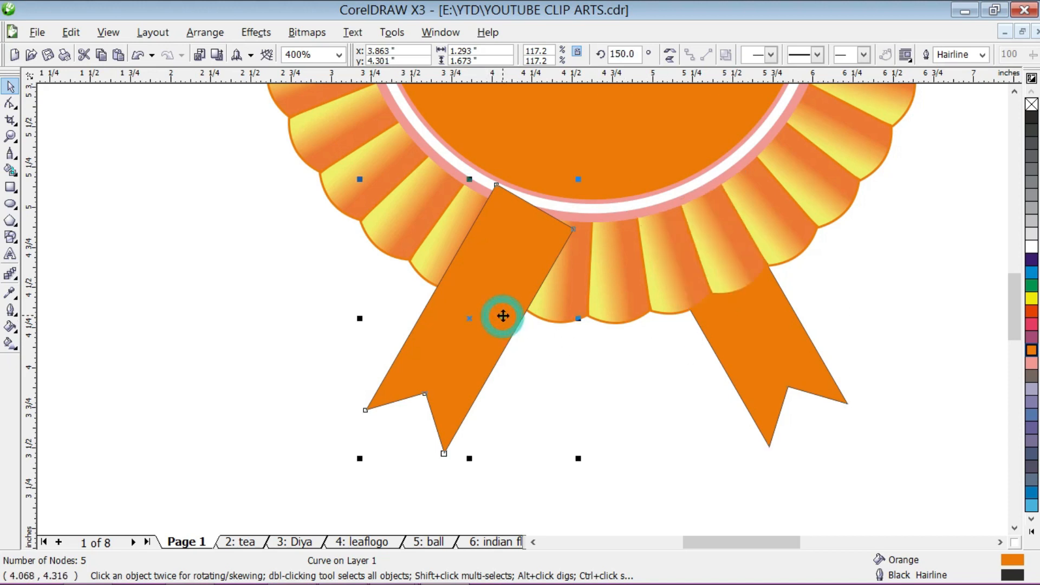
pyautogui.hotkey('shift', 'pagedown')
# Step: Fill both ribbon tails with Green, trying Blue on the left one first
pyautogui.click(749, 356)
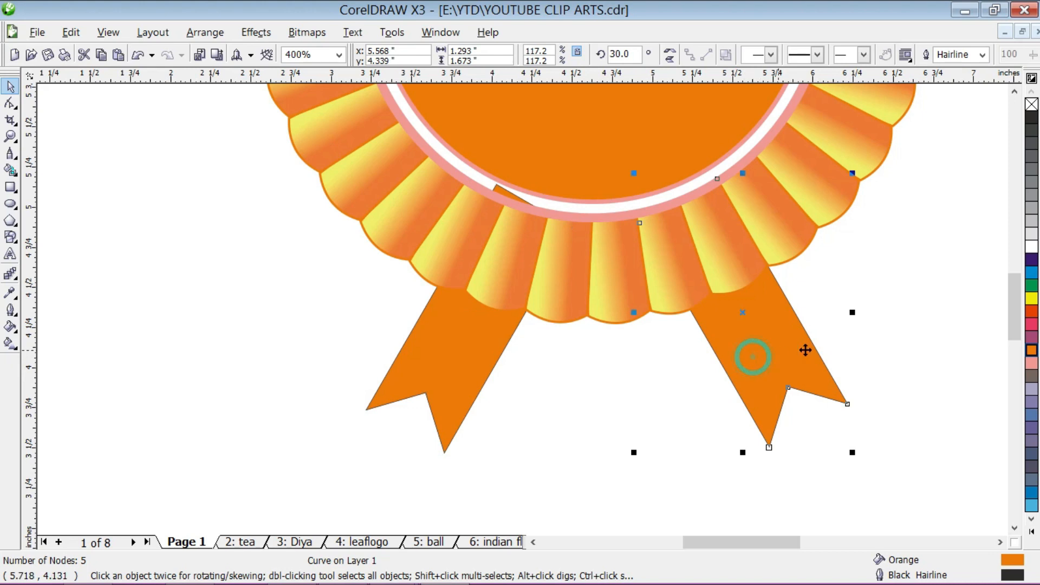
pyautogui.click(1032, 285)
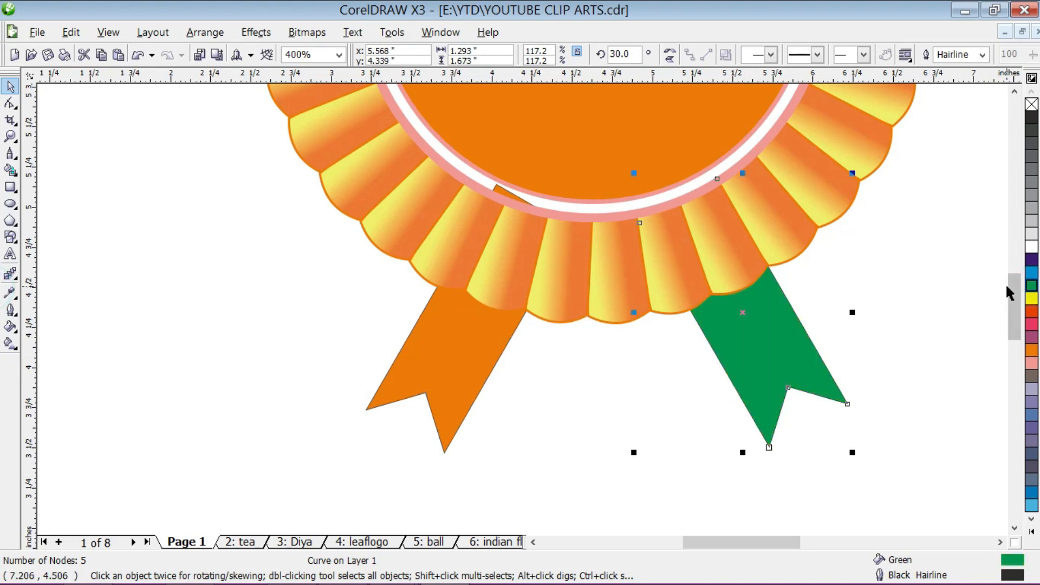
pyautogui.click(464, 355)
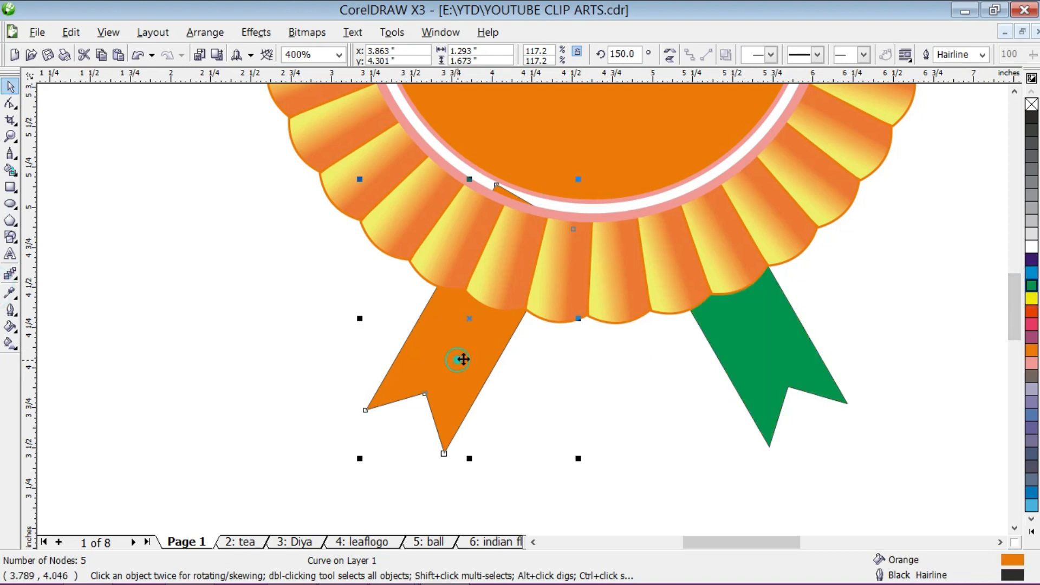
pyautogui.click(1032, 259)
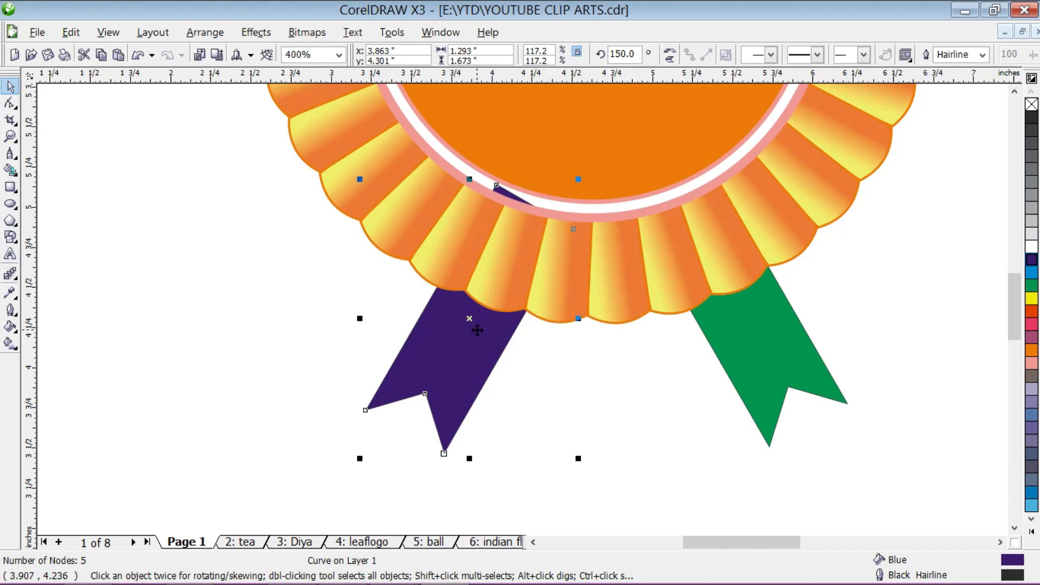
pyautogui.scroll(-1, 477, 330)
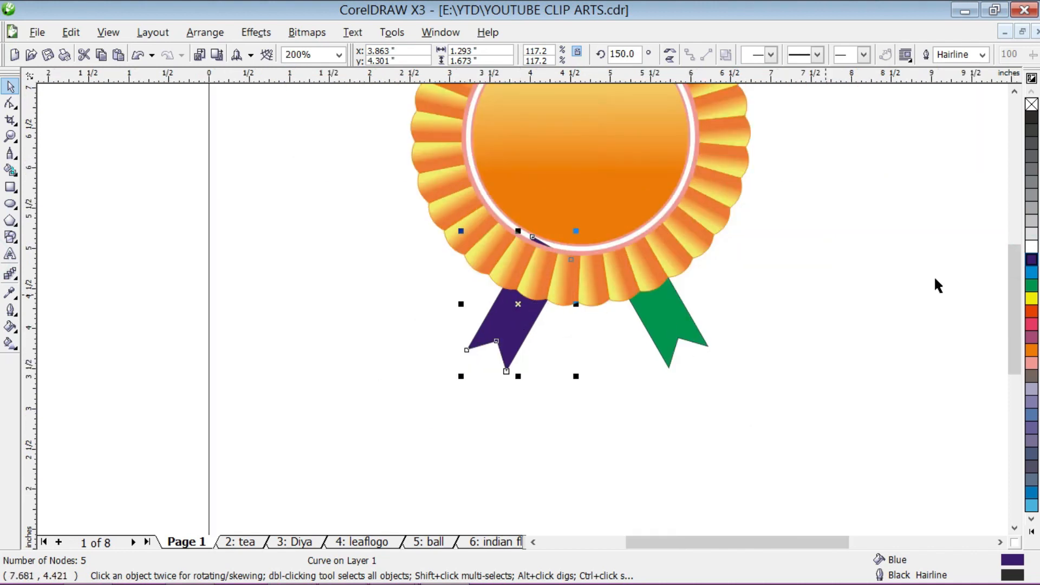
pyautogui.click(1034, 287)
# Step: Shift both green ribbon tails slightly downward so their upper ends are hidden behind the petals and ring
pyautogui.scroll(2, 515, 334)
pyautogui.moveTo(517, 286)
pyautogui.mouseDown()
pyautogui.moveTo(502, 306)
pyautogui.moveTo(515, 287)
pyautogui.mouseUp()
pyautogui.scroll(-2, 556, 334)
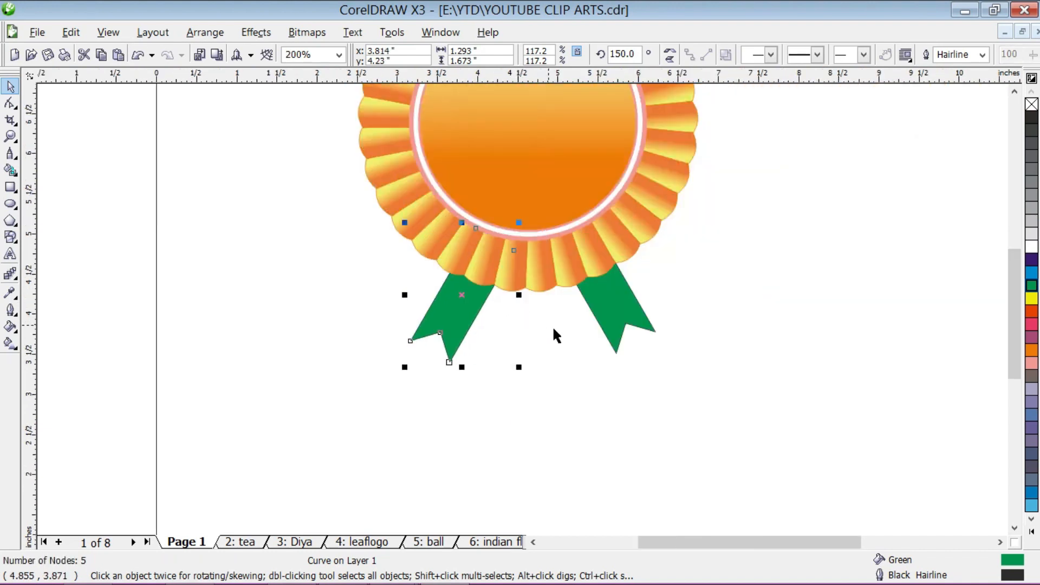
pyautogui.click(622, 327)
pyautogui.scroll(1, 522, 309)
pyautogui.moveTo(515, 300); pyautogui.dragTo(519, 314)
pyautogui.scroll(-2, 520, 313)
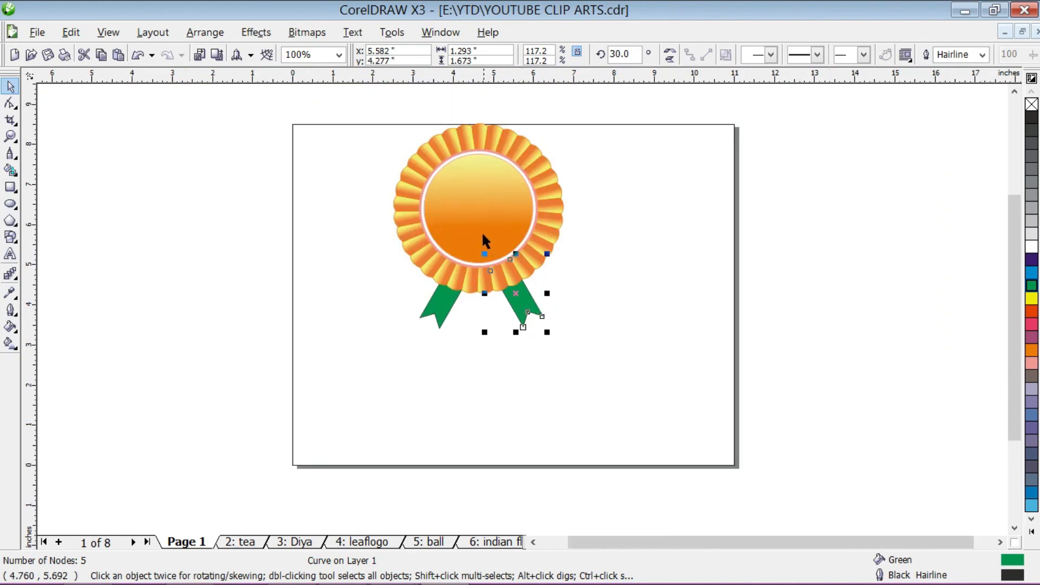
pyautogui.scroll(1, 484, 240)
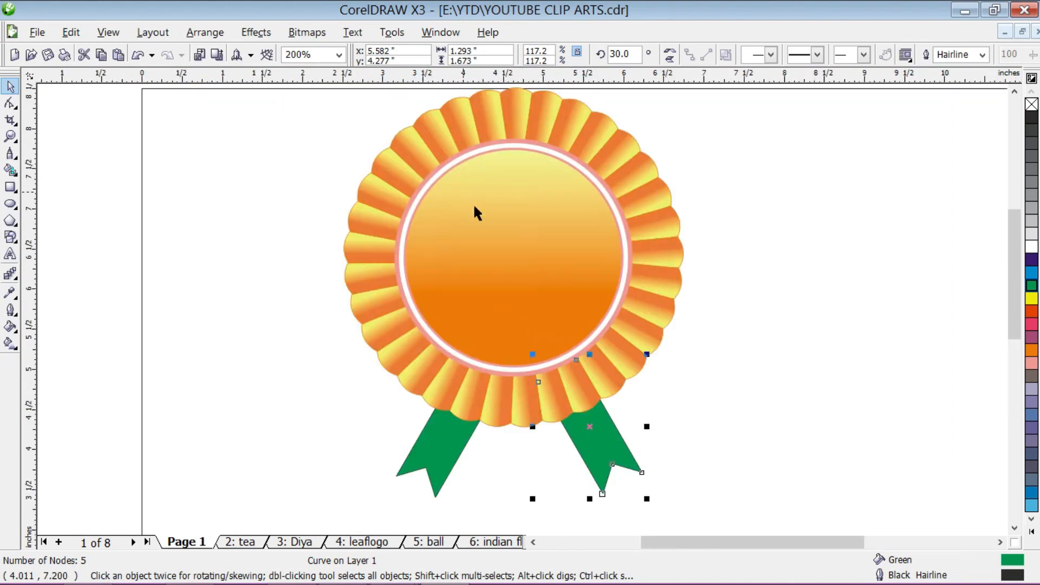
# Step: Group all the badge and ribbon objects, move the group slightly down and left, and deselect it
pyautogui.click(777, 335)
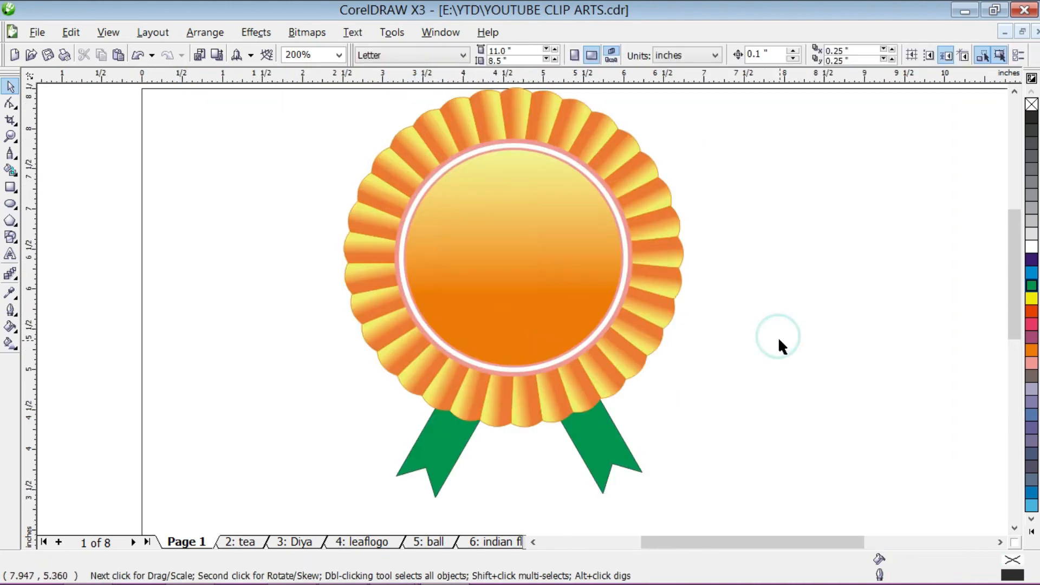
pyautogui.scroll(-1, 520, 292)
pyautogui.moveTo(390, 180); pyautogui.dragTo(716, 485)
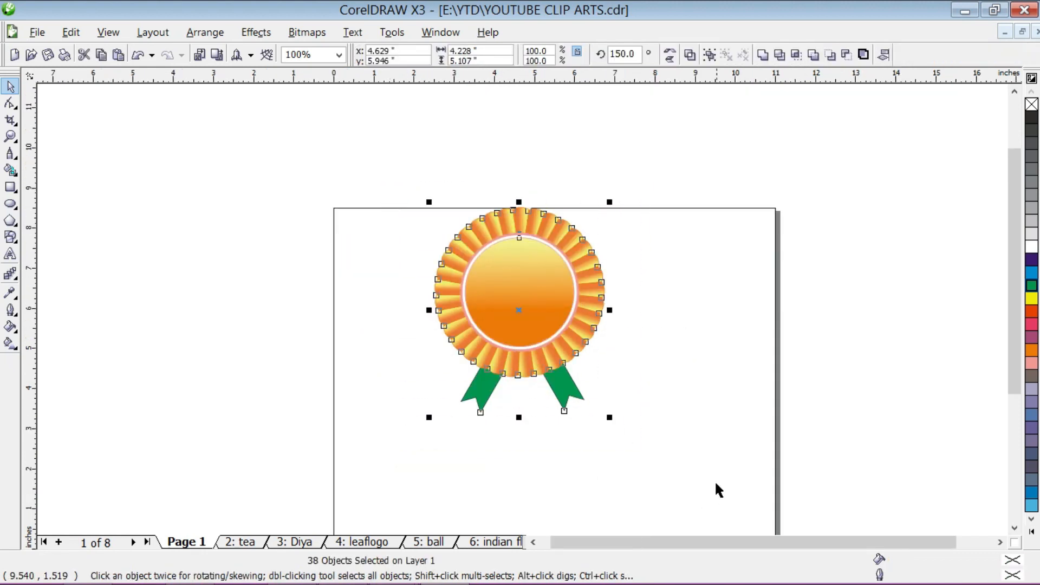
pyautogui.click(709, 54)
pyautogui.click(643, 284)
pyautogui.click(549, 301)
pyautogui.scroll(1, 544, 290)
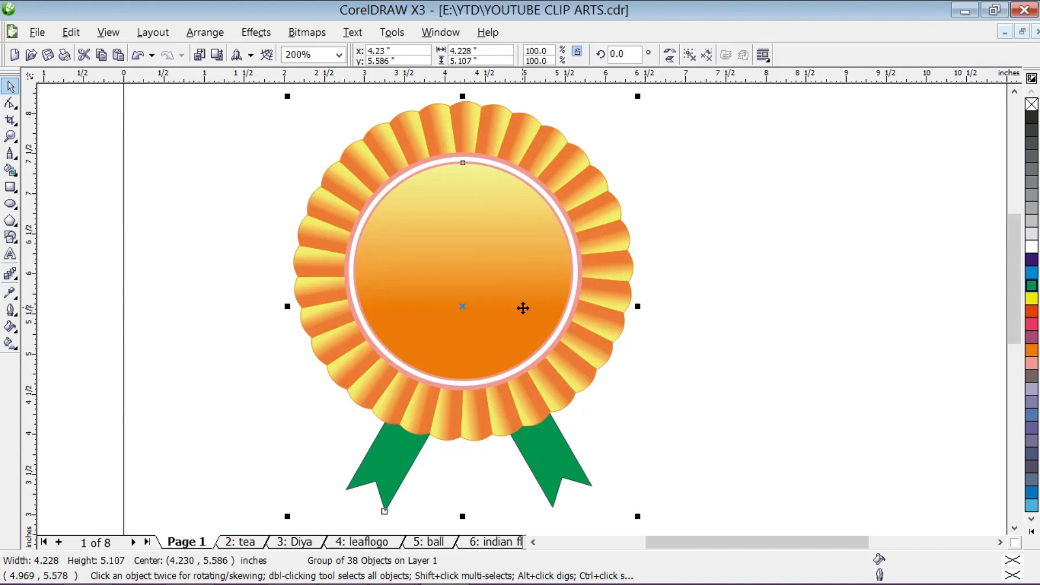
pyautogui.moveTo(898, 569)
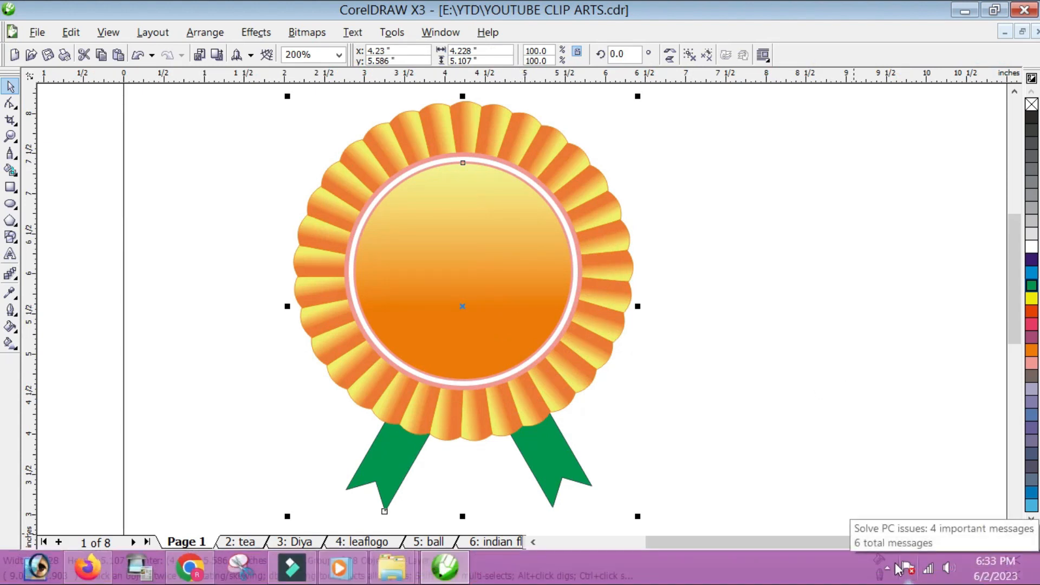
pyautogui.click(755, 251)
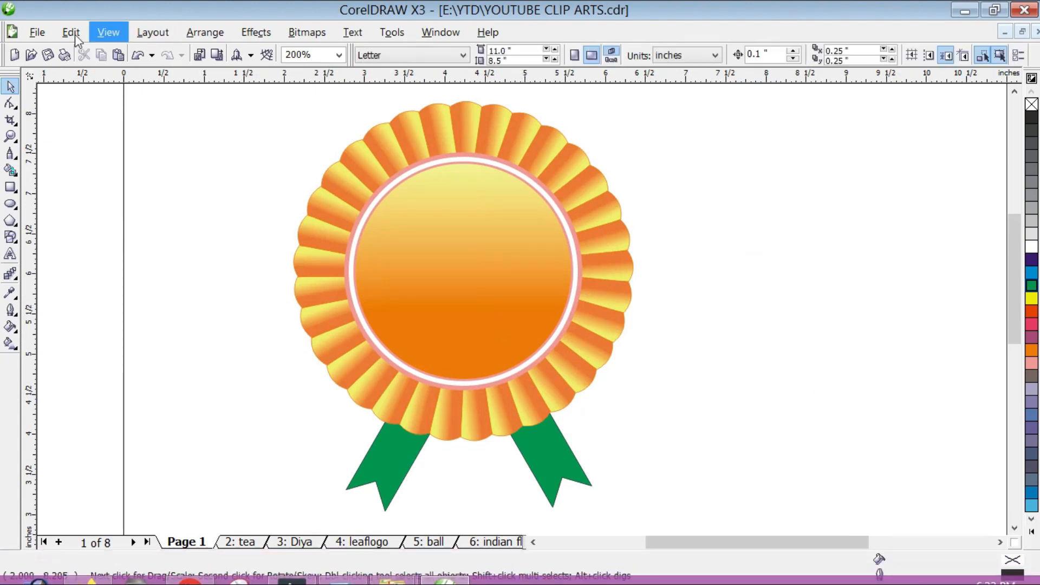
# Step: Export the badge to the Desktop as a JPEG bitmap named clip, keeping the 300 dpi RGB and default JPEG settings
pyautogui.click(37, 32)
pyautogui.click(66, 227)
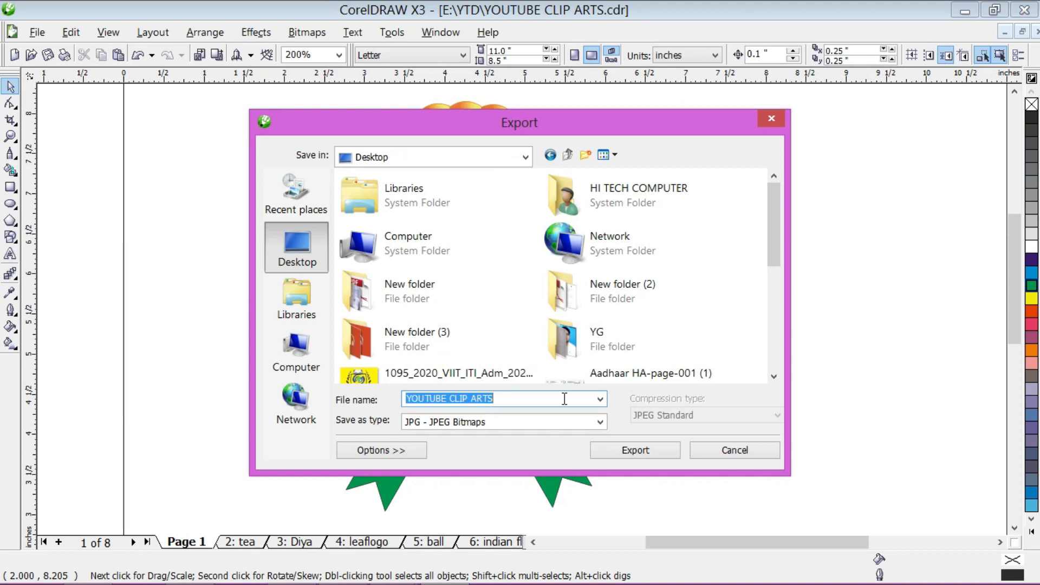
pyautogui.write('clip')
pyautogui.press('Return')
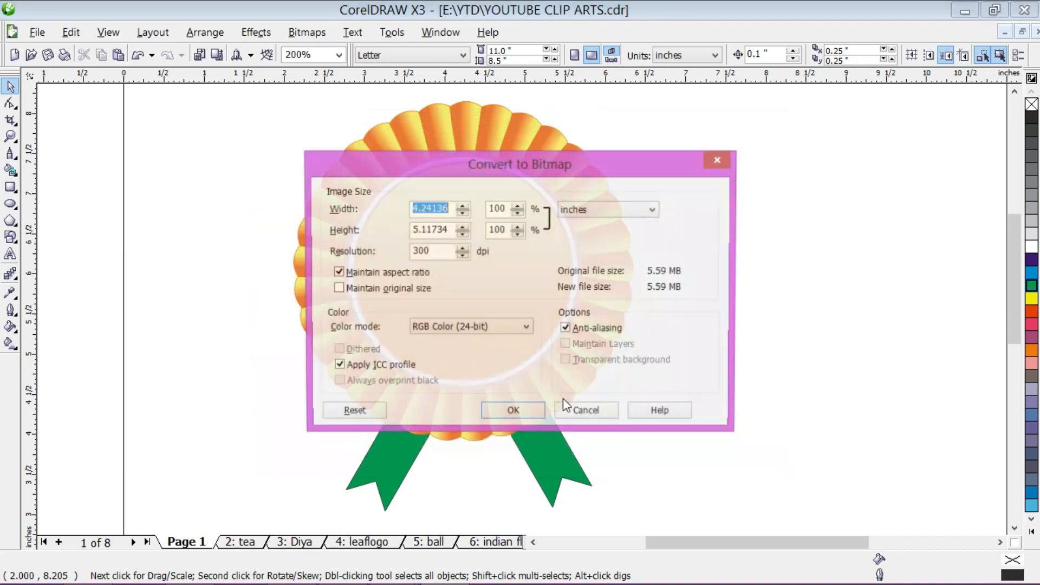
pyautogui.press('Return')
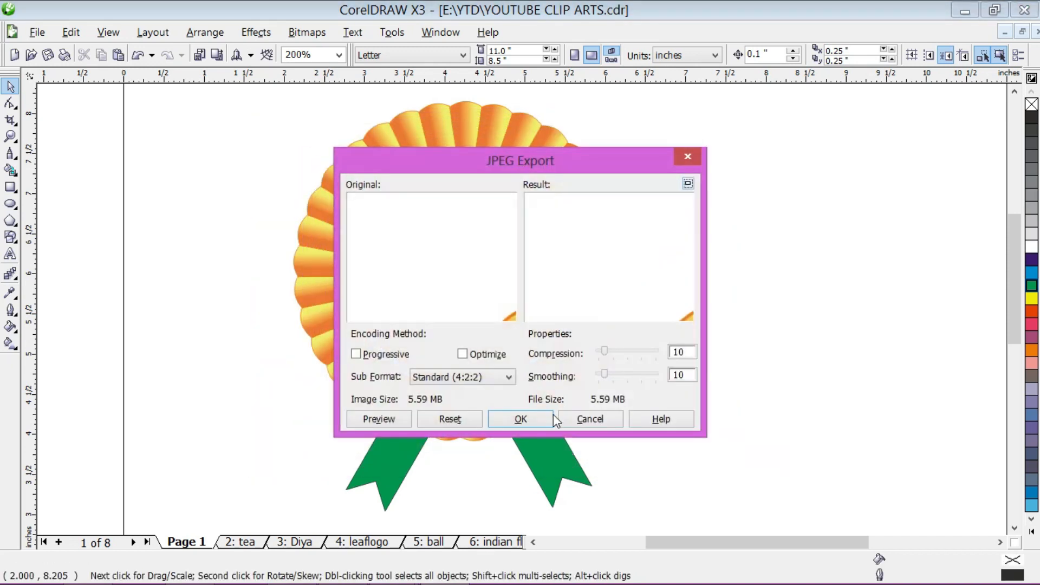
pyautogui.click(536, 421)
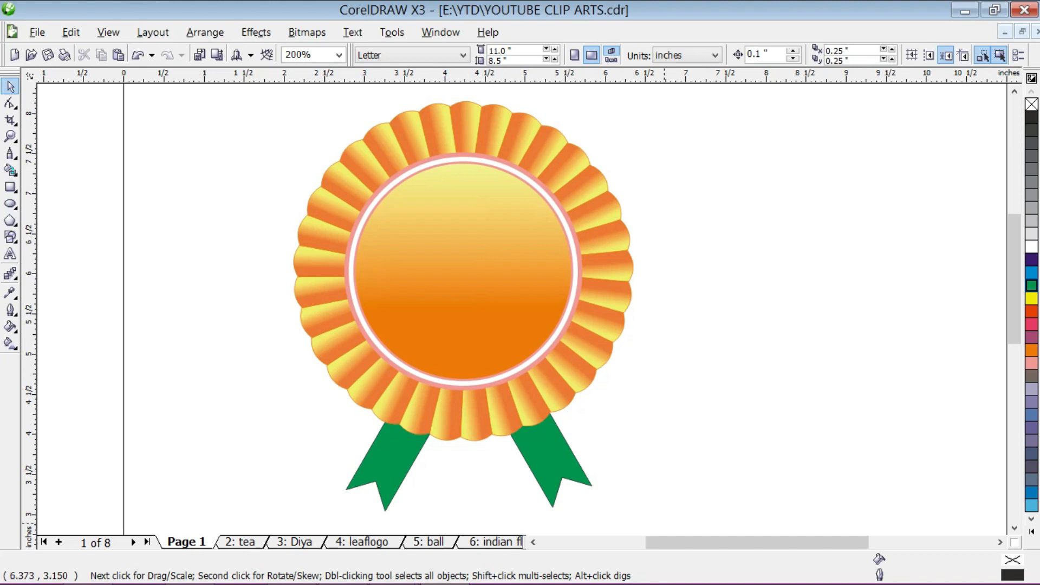
# Step: Switch to the desktop, open the exported clip image in Windows Photo Viewer to check it, and close the viewer
pyautogui.moveTo(1038, 584)
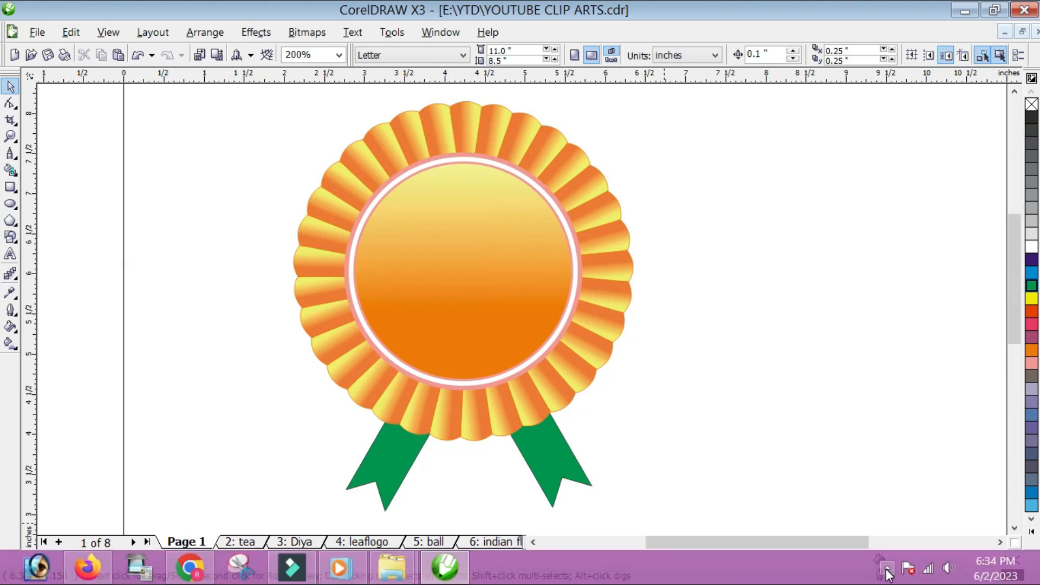
pyautogui.click(1037, 569)
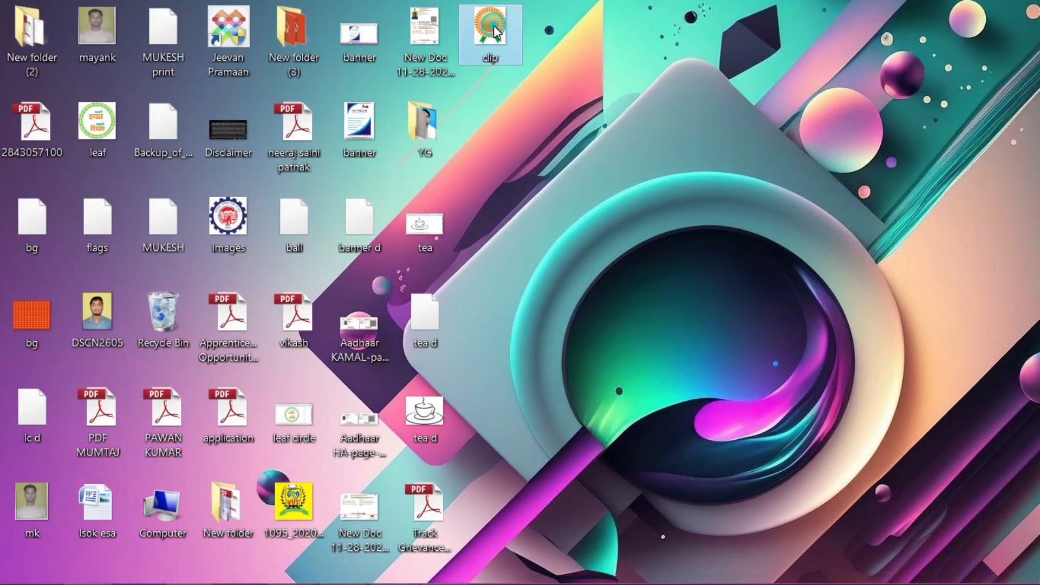
pyautogui.doubleClick(493, 25)
pyautogui.scroll(1, 564, 205)
pyautogui.scroll(-1, 568, 211)
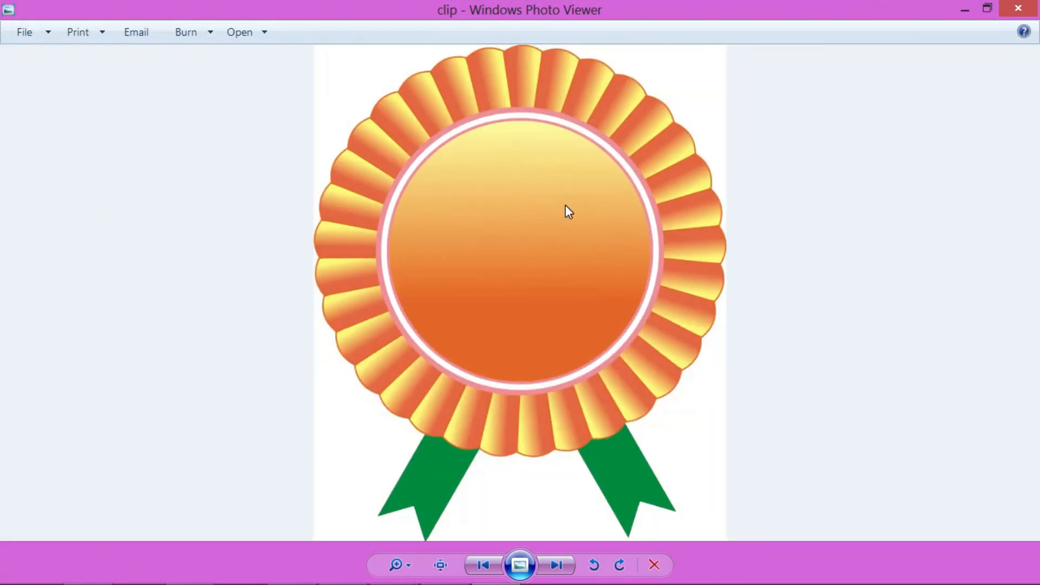
pyautogui.click(1019, 9)
pyautogui.moveTo(849, 580)
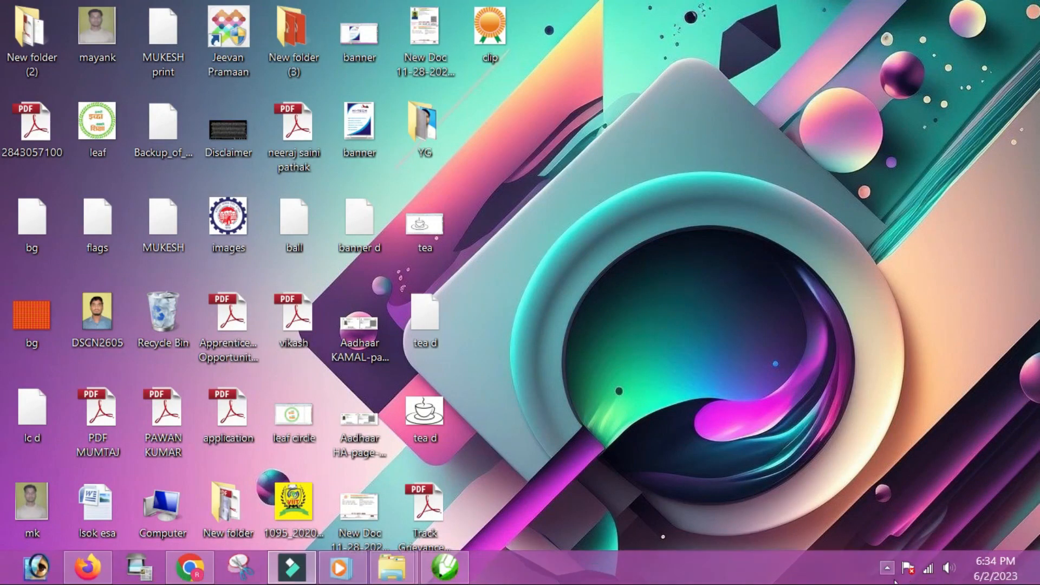
pyautogui.click(888, 569)
pyautogui.click(902, 455)
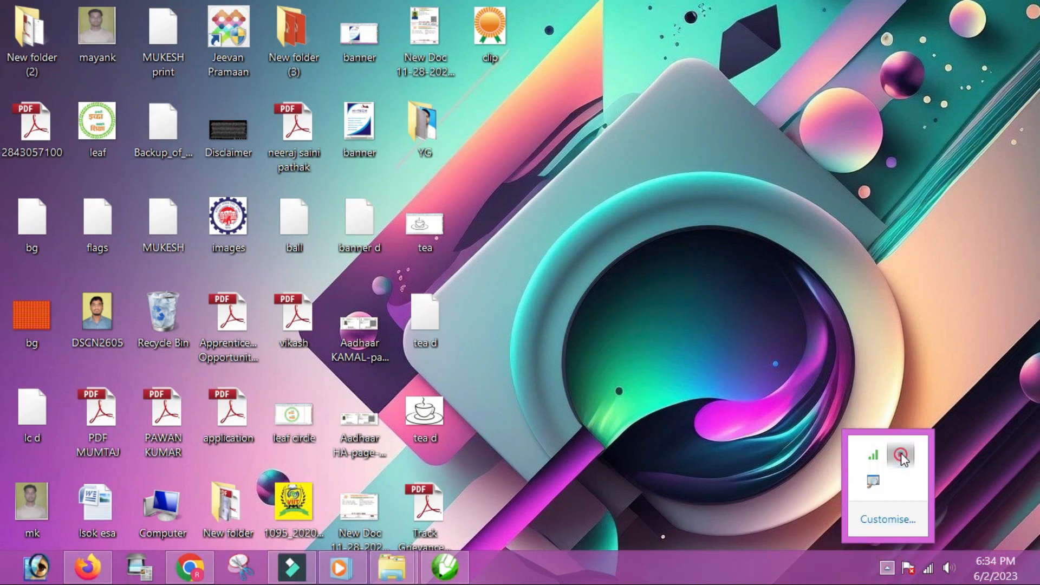
pyautogui.click(772, 545)
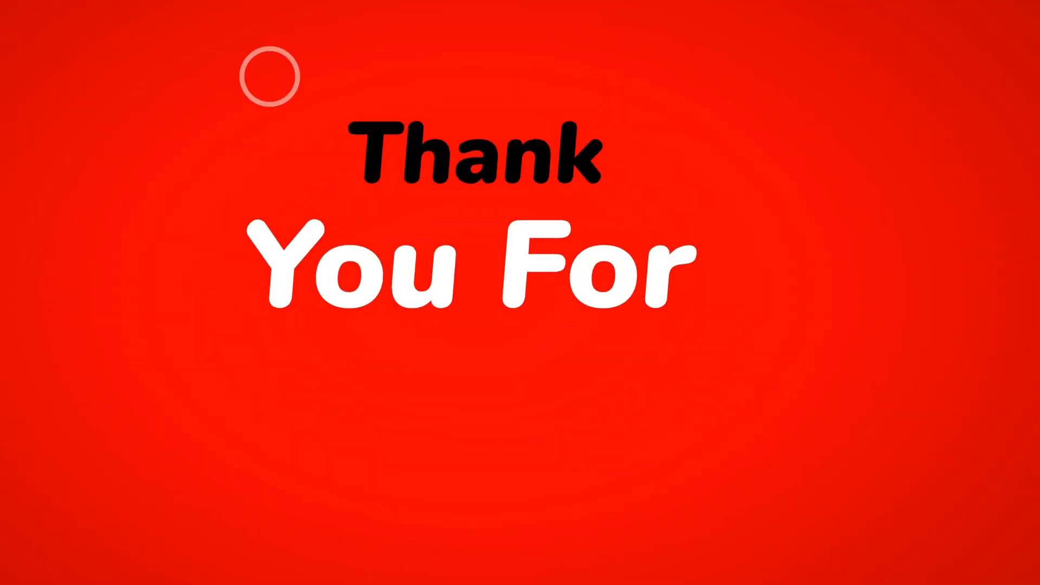